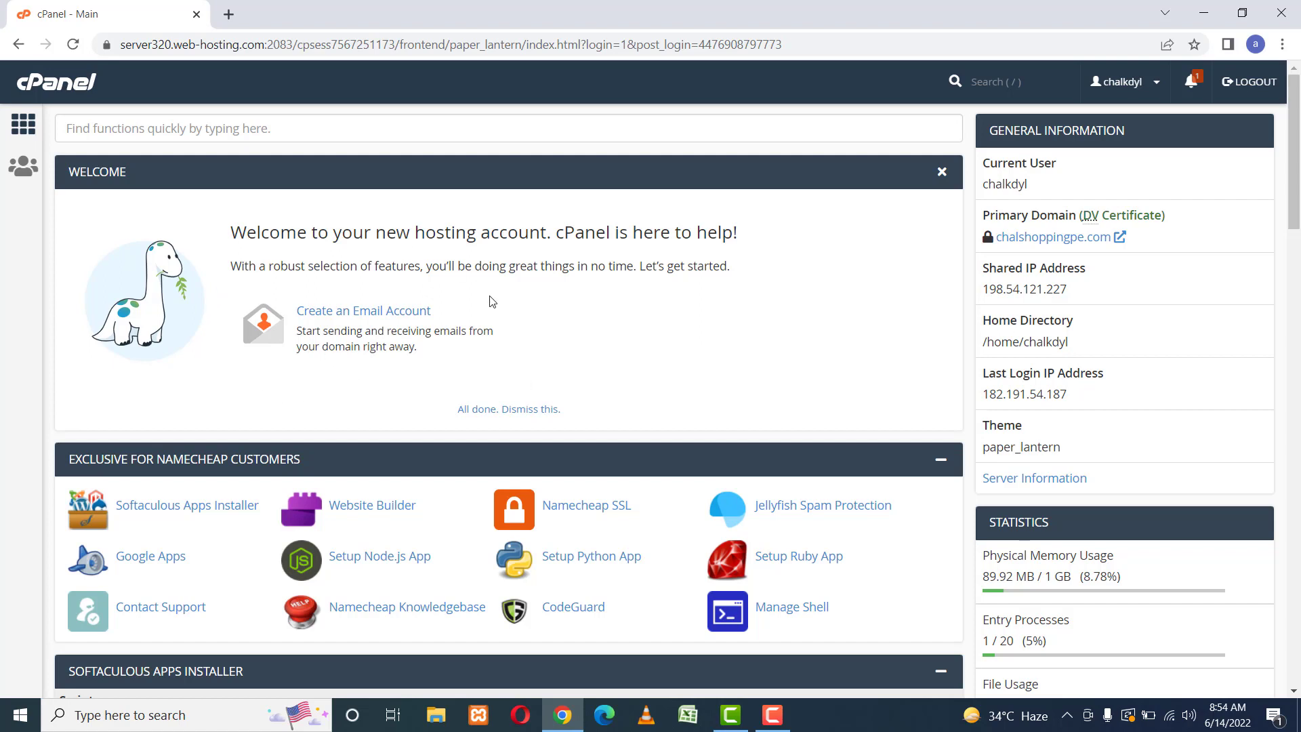
# Scroll the cPanel home page down to the Software section.
pyautogui.scroll(-1, 706, 352)
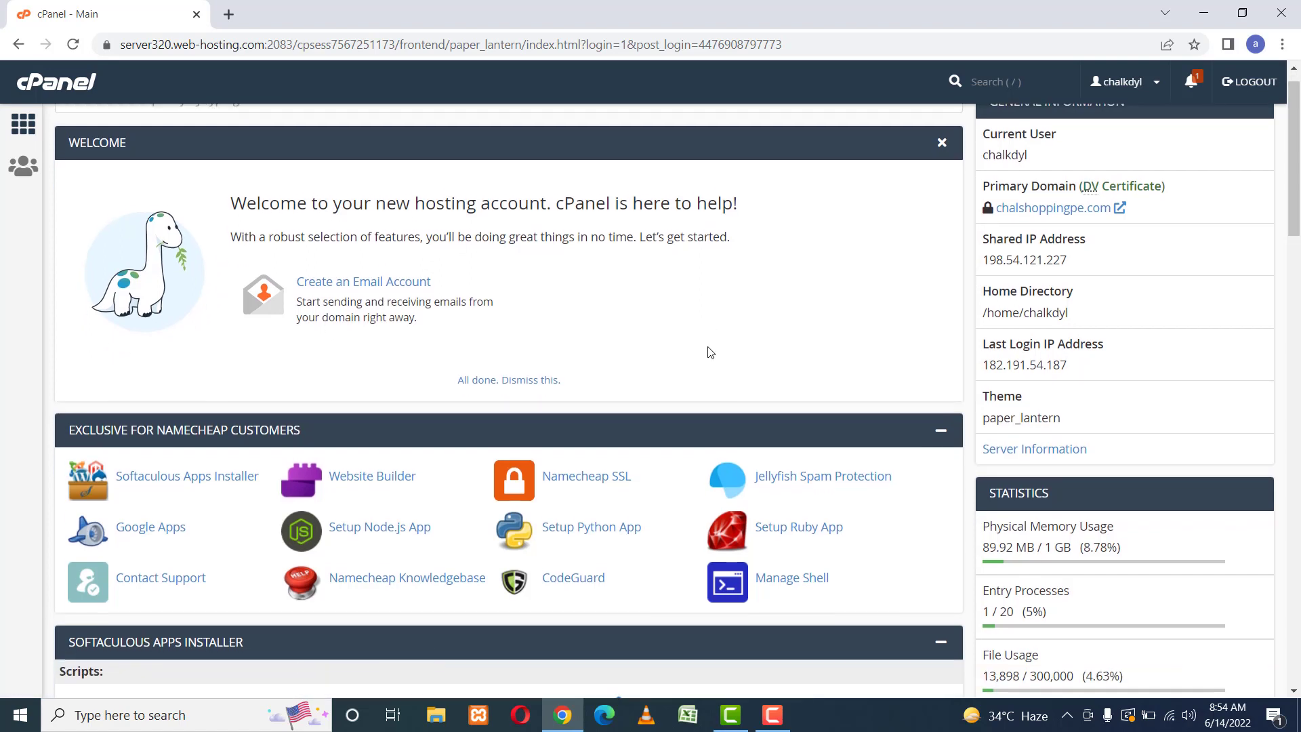
pyautogui.scroll(-15, 707, 352)
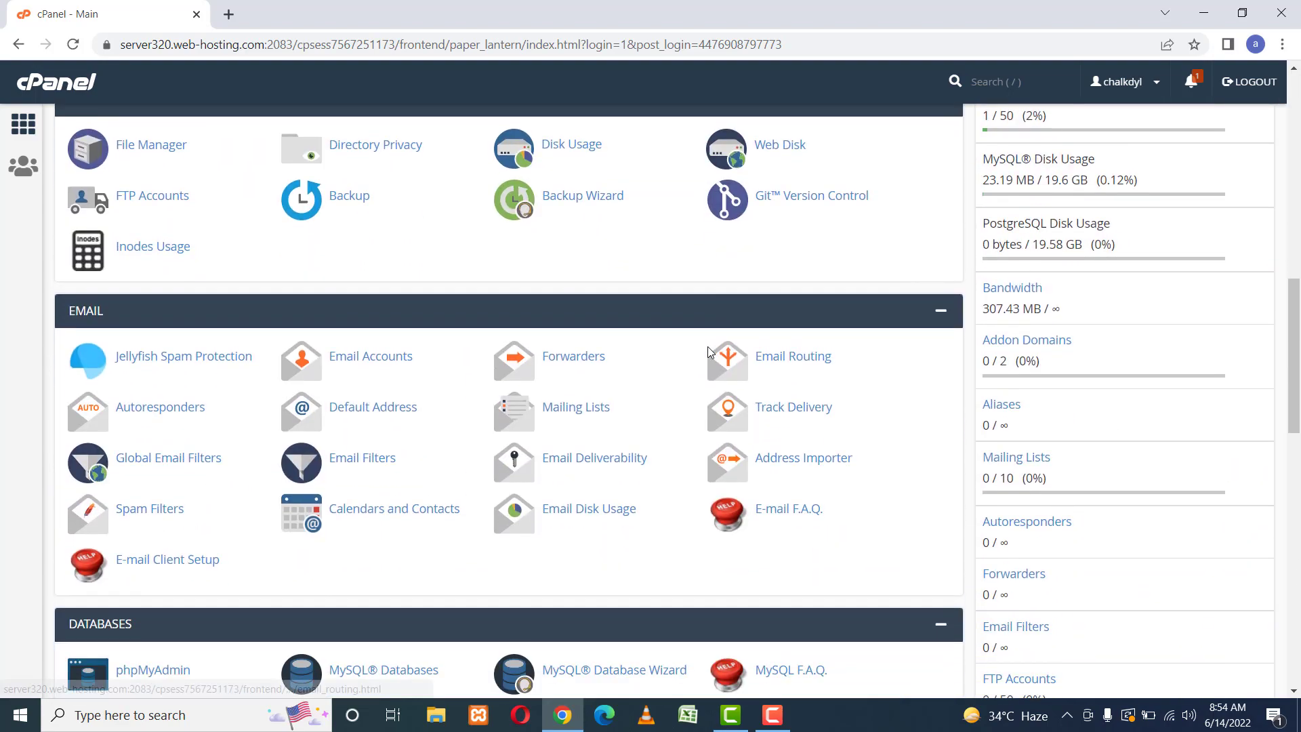
pyautogui.scroll(-7, 709, 351)
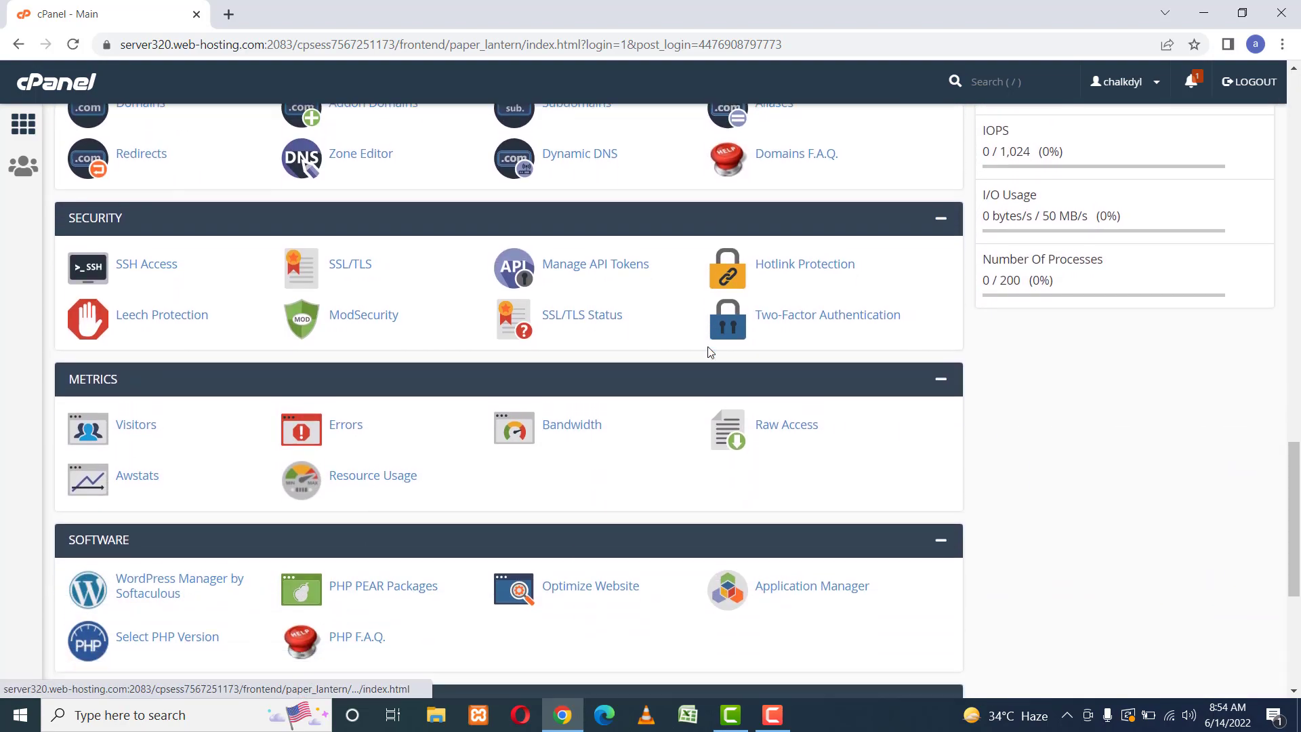
pyautogui.scroll(-1, 708, 351)
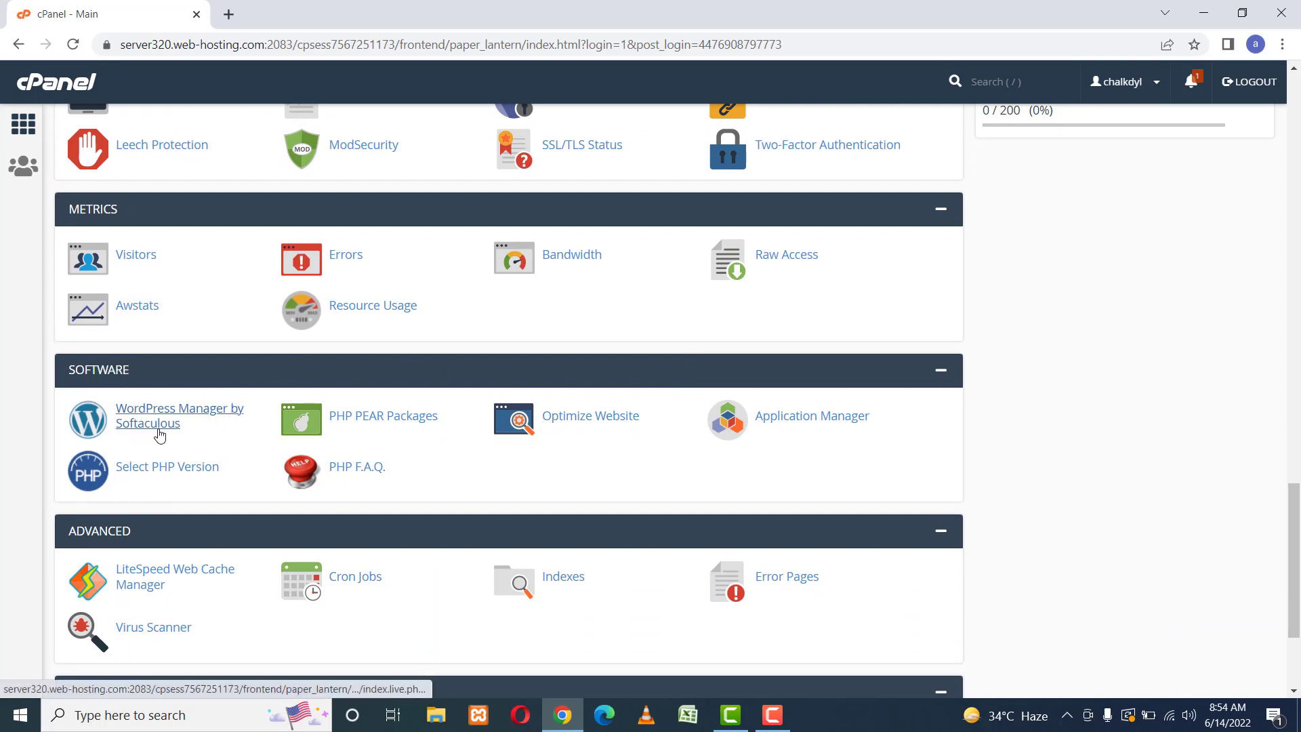
# Open WordPress Manager by Softaculous to see the existing chalshoppingpe.com installation.
pyautogui.click(158, 428)
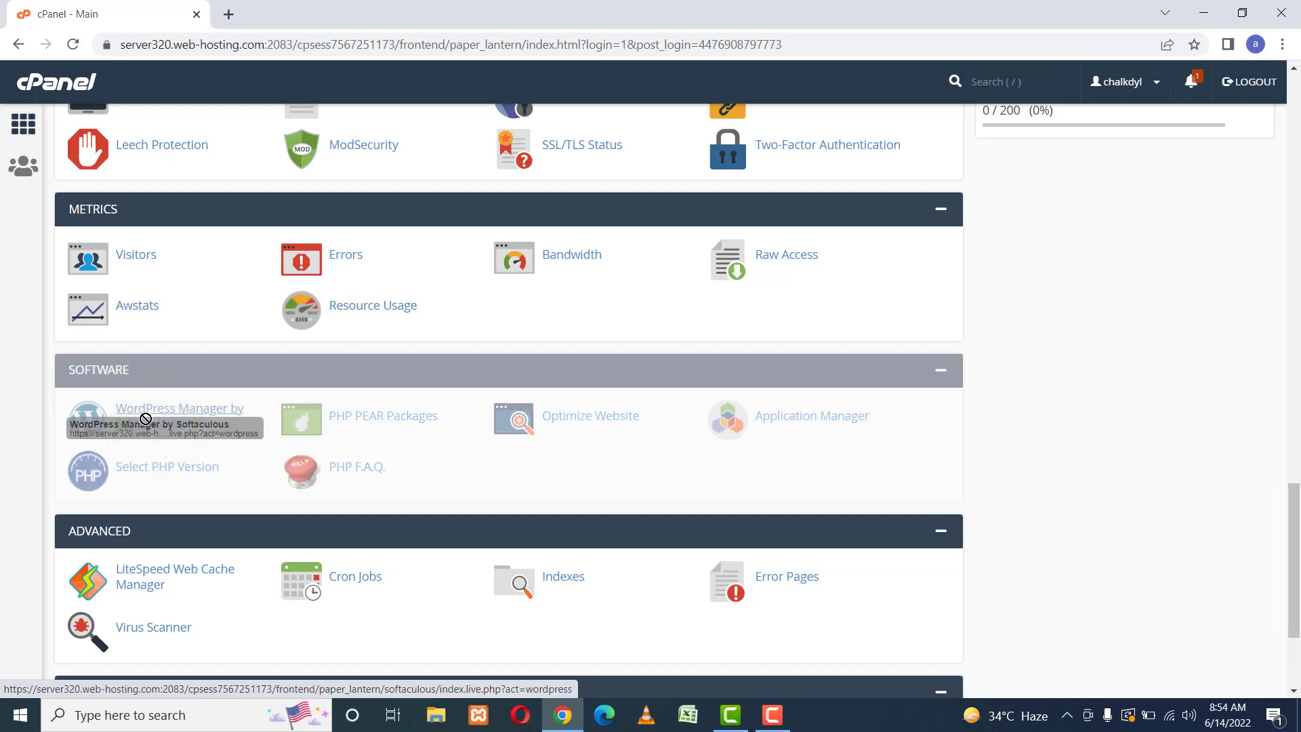
pyautogui.click(168, 426)
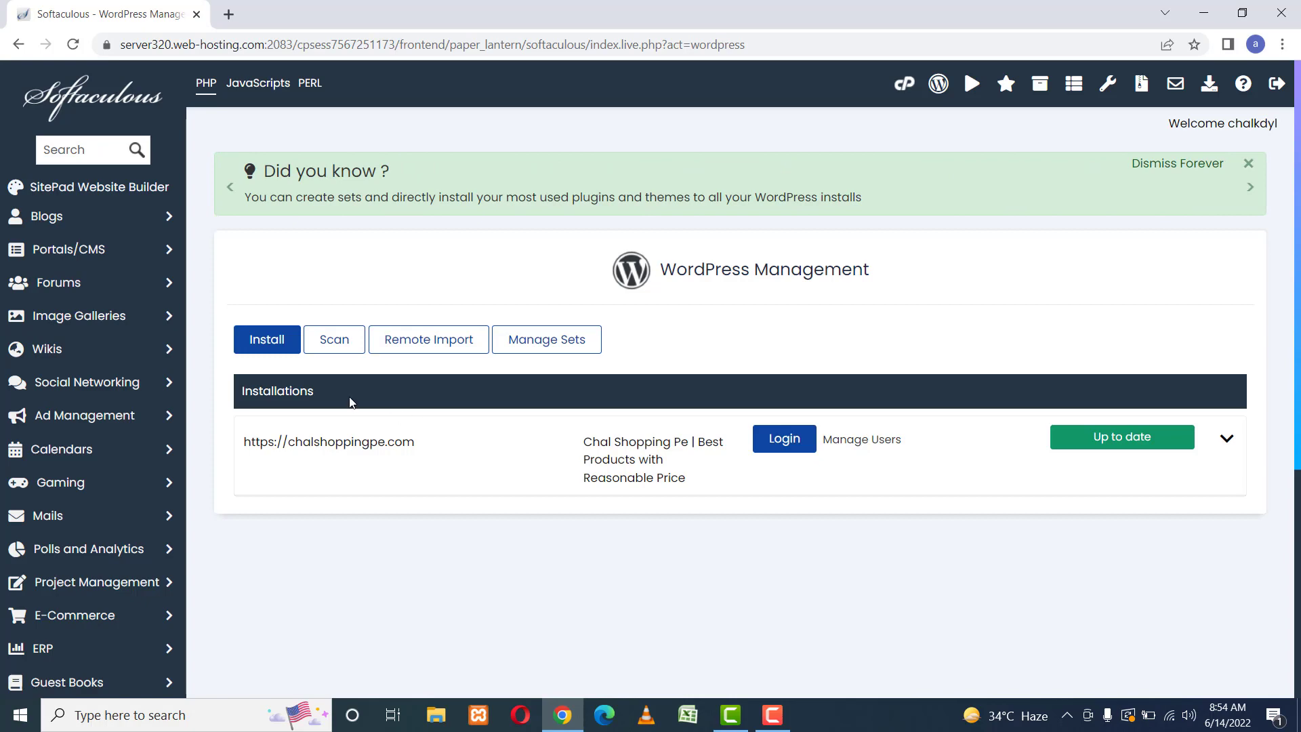
pyautogui.click(262, 341)
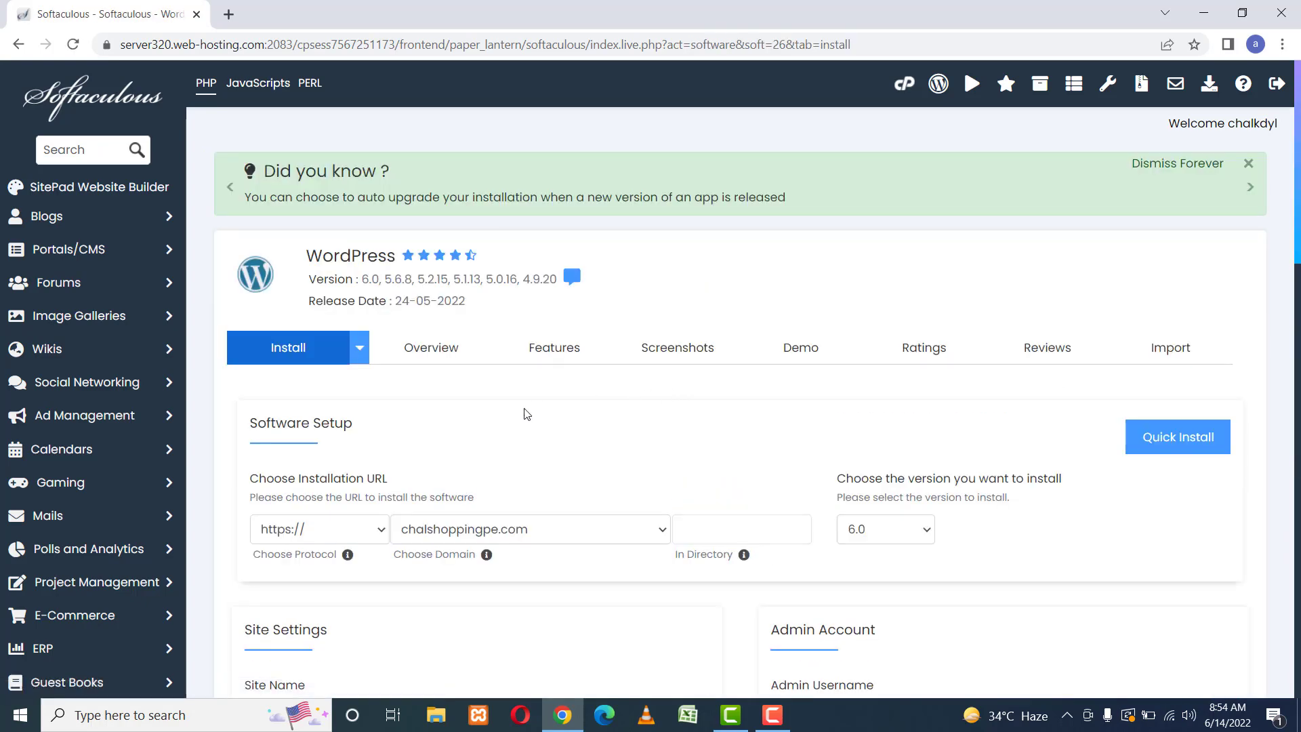
pyautogui.scroll(-5, 527, 414)
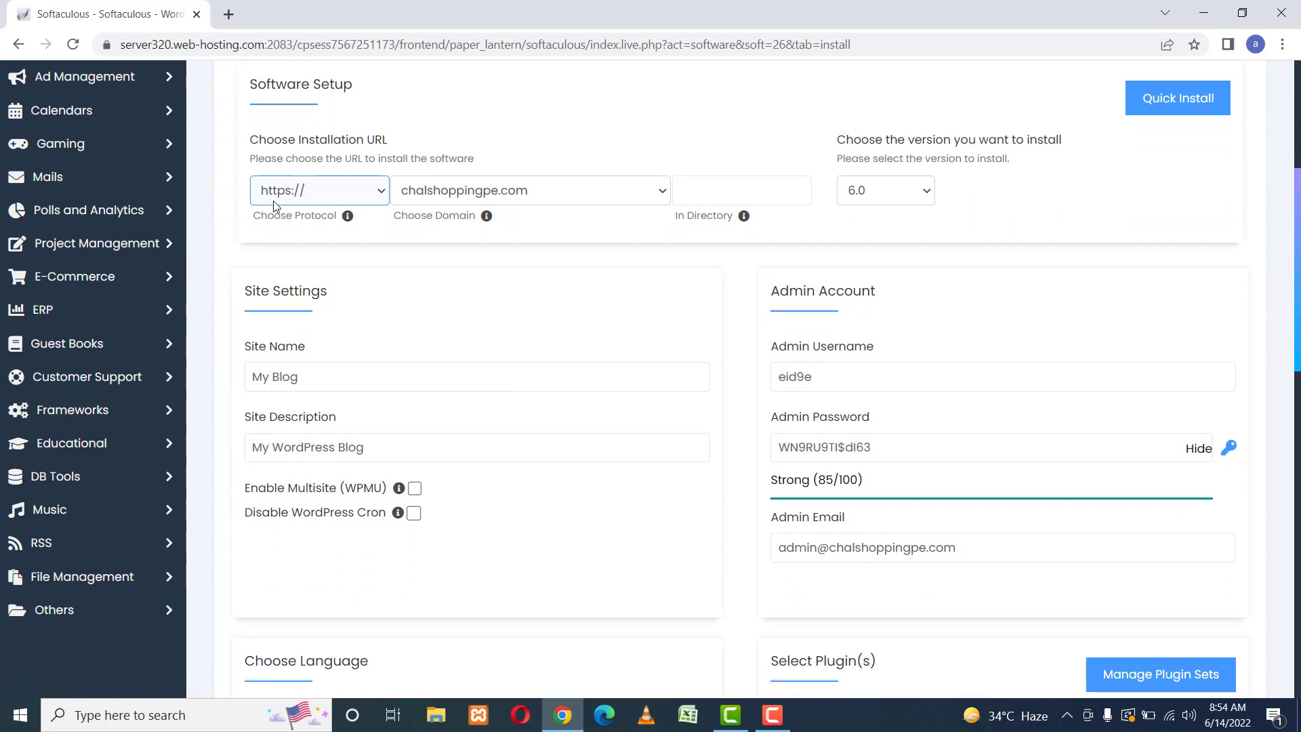
pyautogui.click(326, 197)
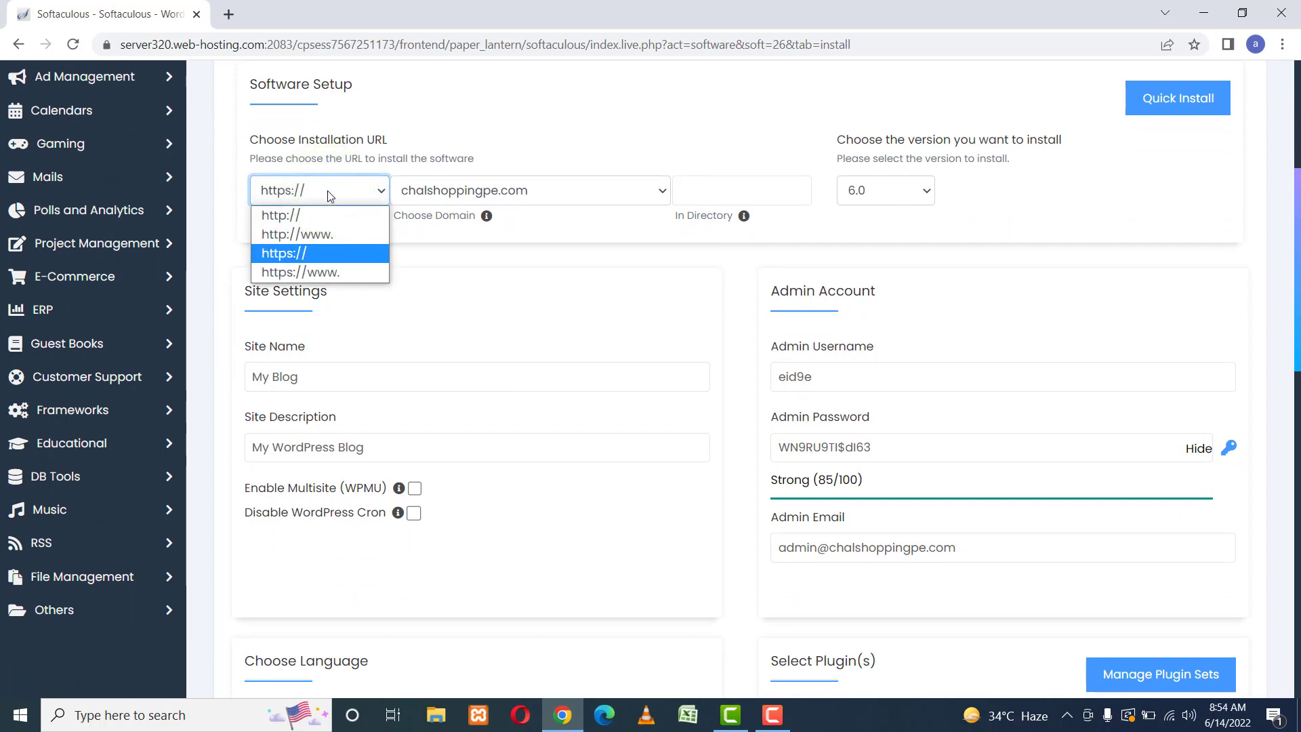
pyautogui.click(327, 191)
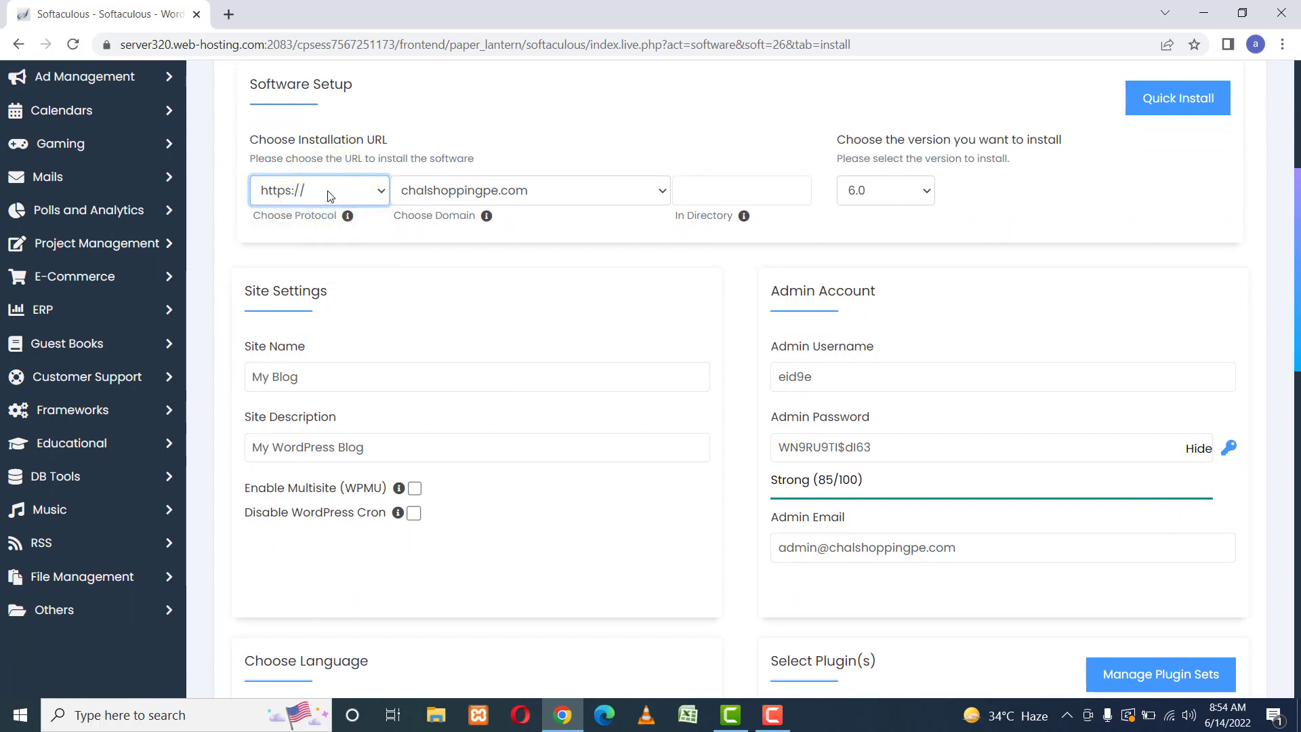
pyautogui.click(327, 191)
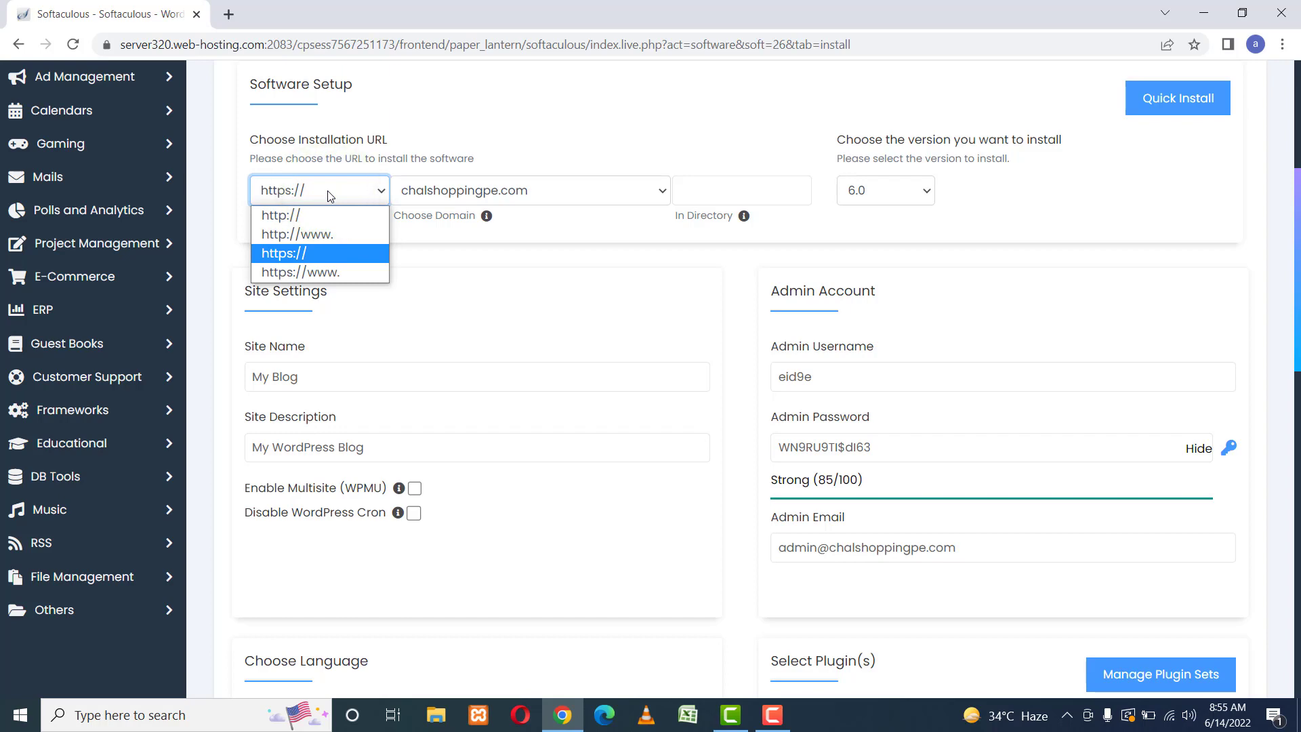
pyautogui.click(330, 193)
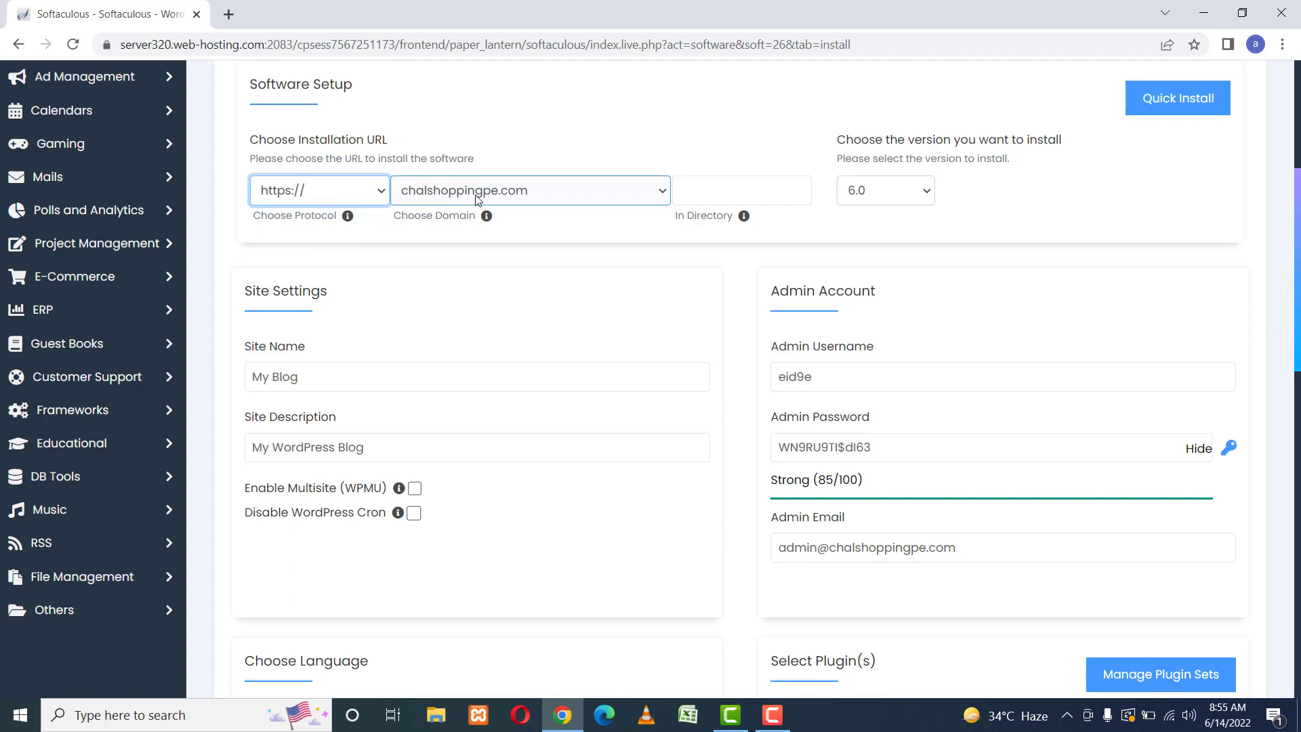
# Keep chalshoppingpe.com as the install domain and leave In Directory blank.
pyautogui.click(538, 193)
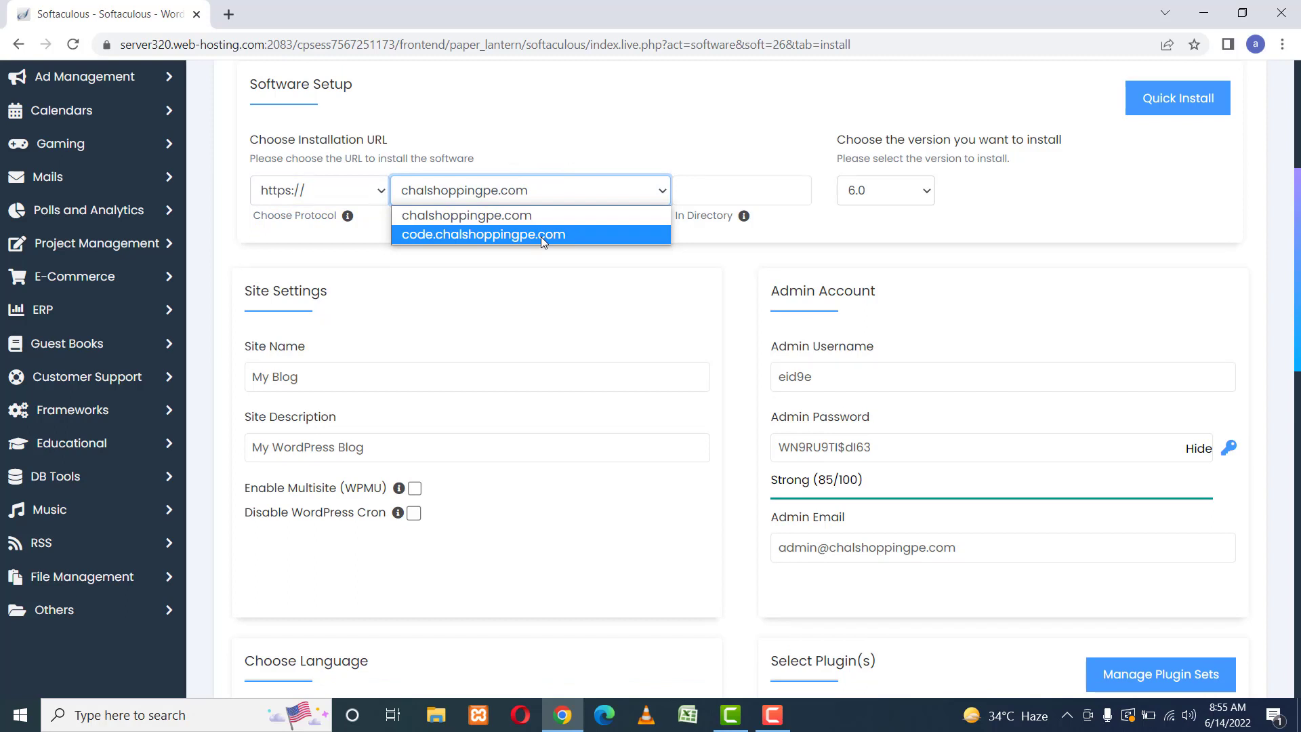
pyautogui.click(540, 213)
pyautogui.click(726, 193)
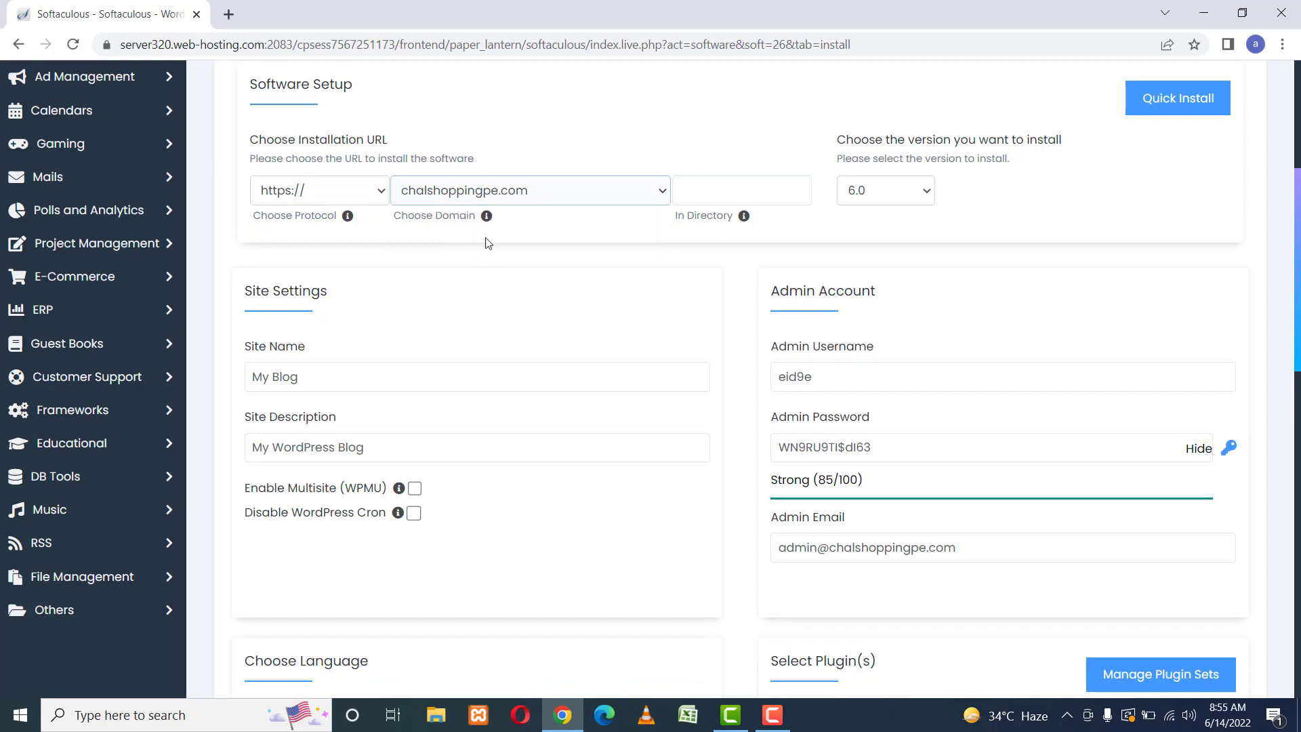
pyautogui.click(718, 191)
# Change the site name to 'Code' and the description to 'The Programmer'.
pyautogui.scroll(-3, 523, 347)
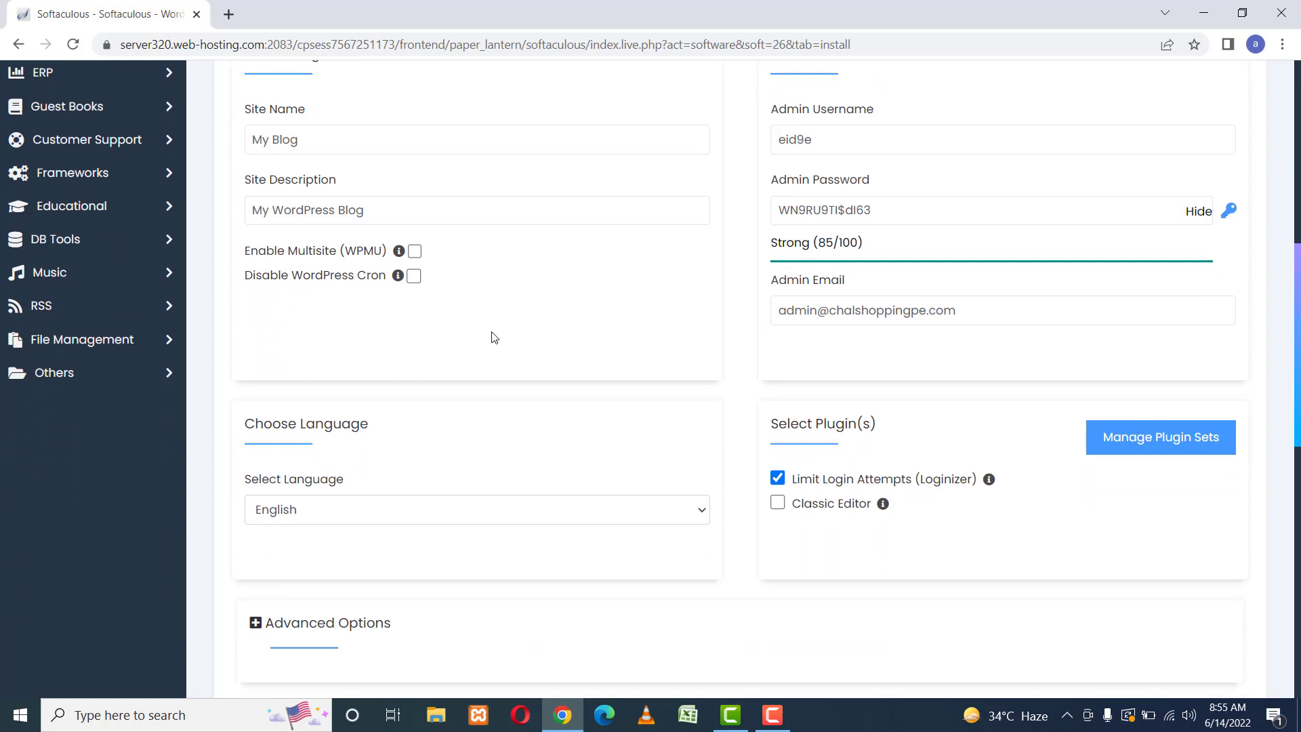
pyautogui.click(287, 136)
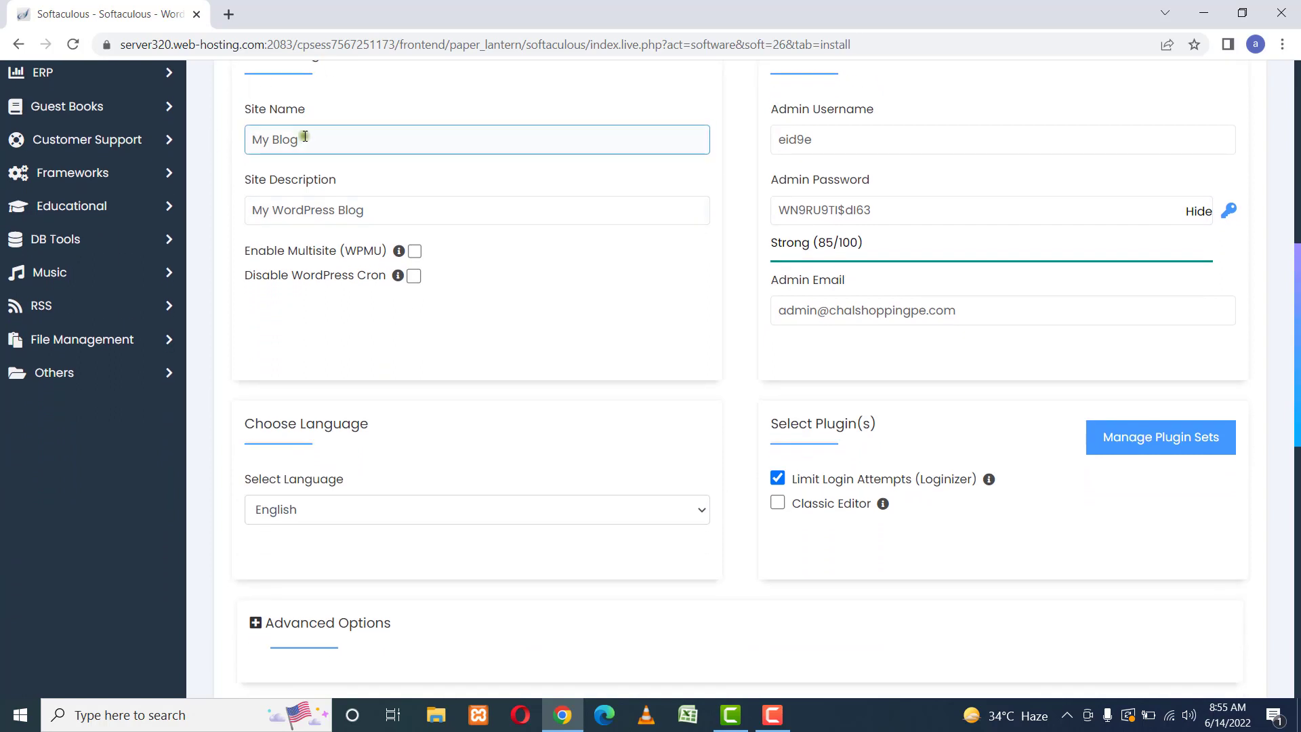
pyautogui.tripleClick(305, 136)
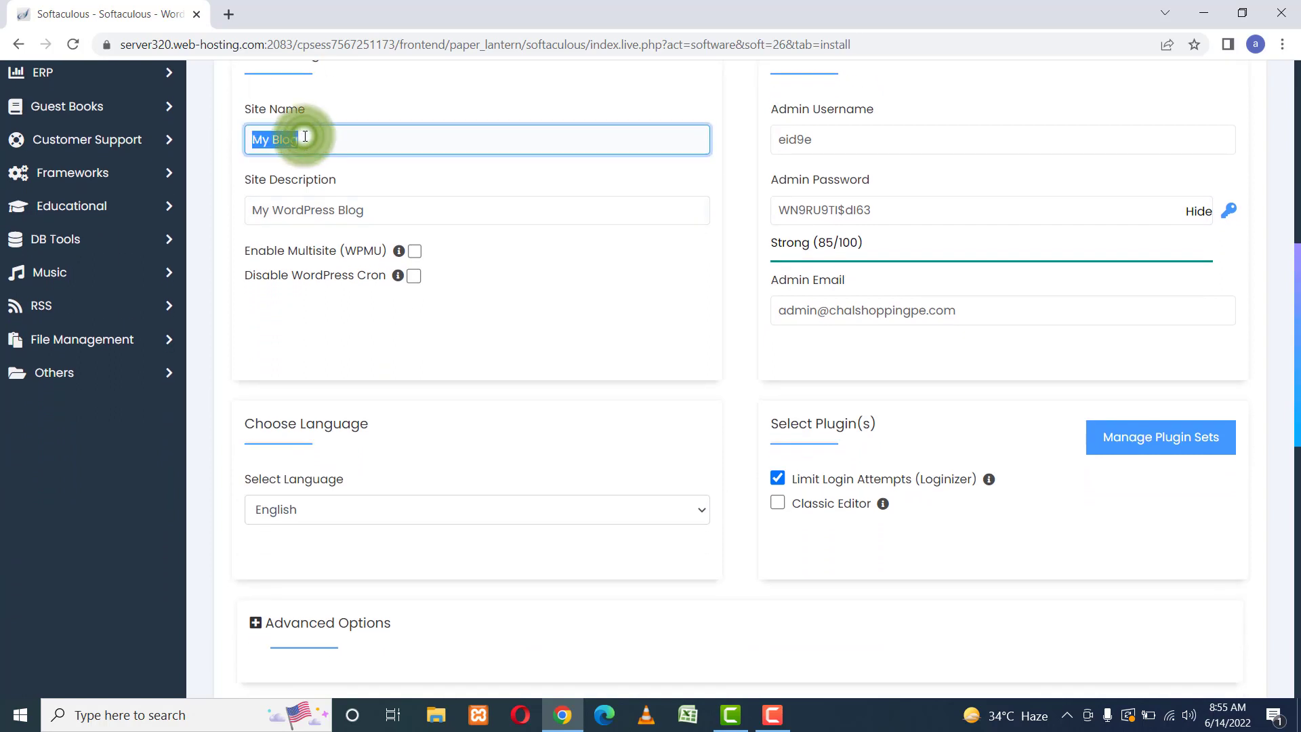
pyautogui.tripleClick(318, 210)
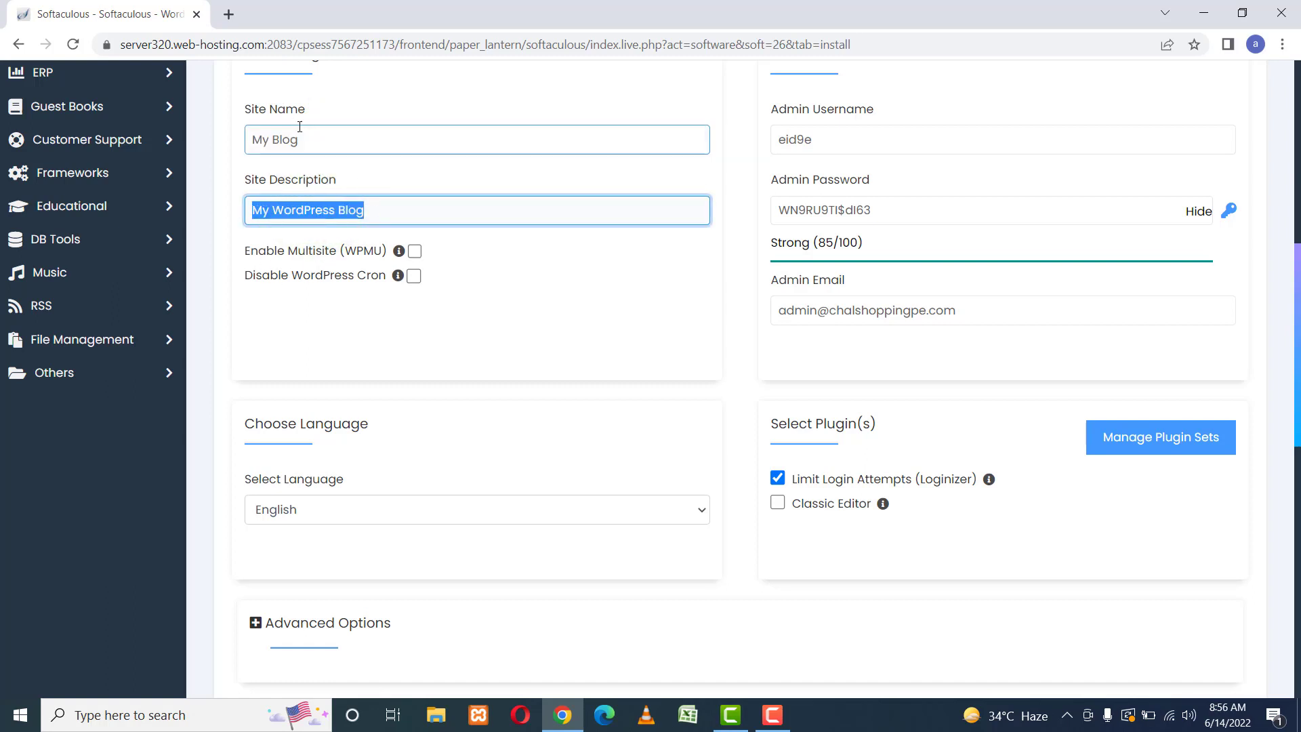
pyautogui.doubleClick(302, 139)
pyautogui.press('BackSpace')
pyautogui.press('BackSpace')
pyautogui.press('BackSpace')
pyautogui.press('BackSpace')
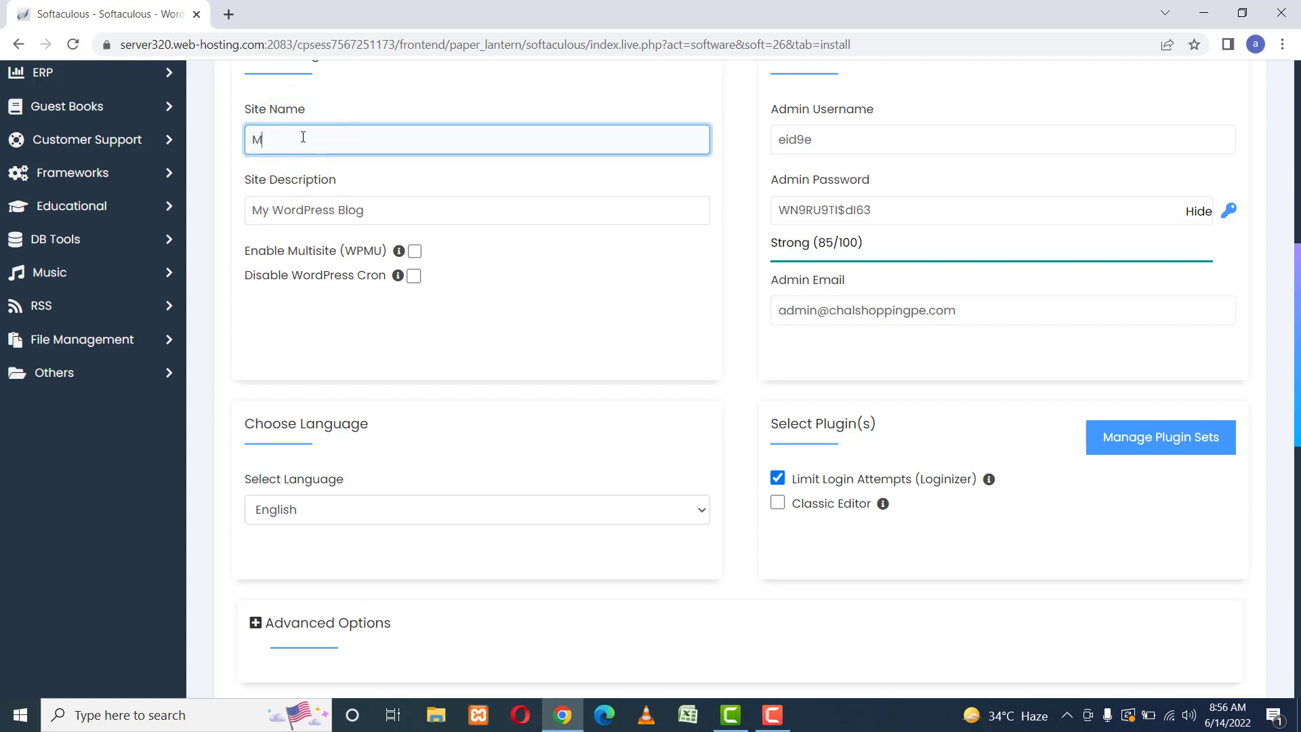
pyautogui.write('Code')
pyautogui.tripleClick(326, 210)
pyautogui.write('The Programmer')
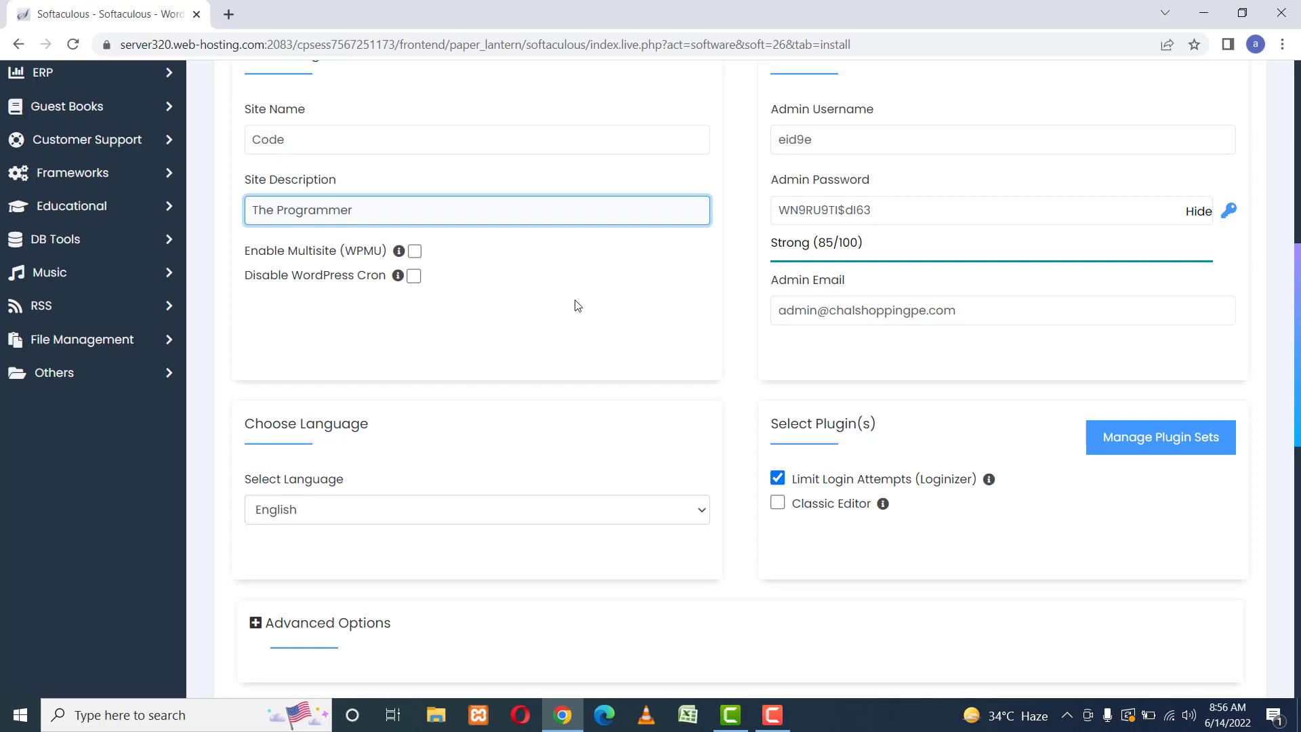
pyautogui.click(624, 325)
# Review the rest of the form and highlight the Admin Account heading.
pyautogui.scroll(-3, 625, 326)
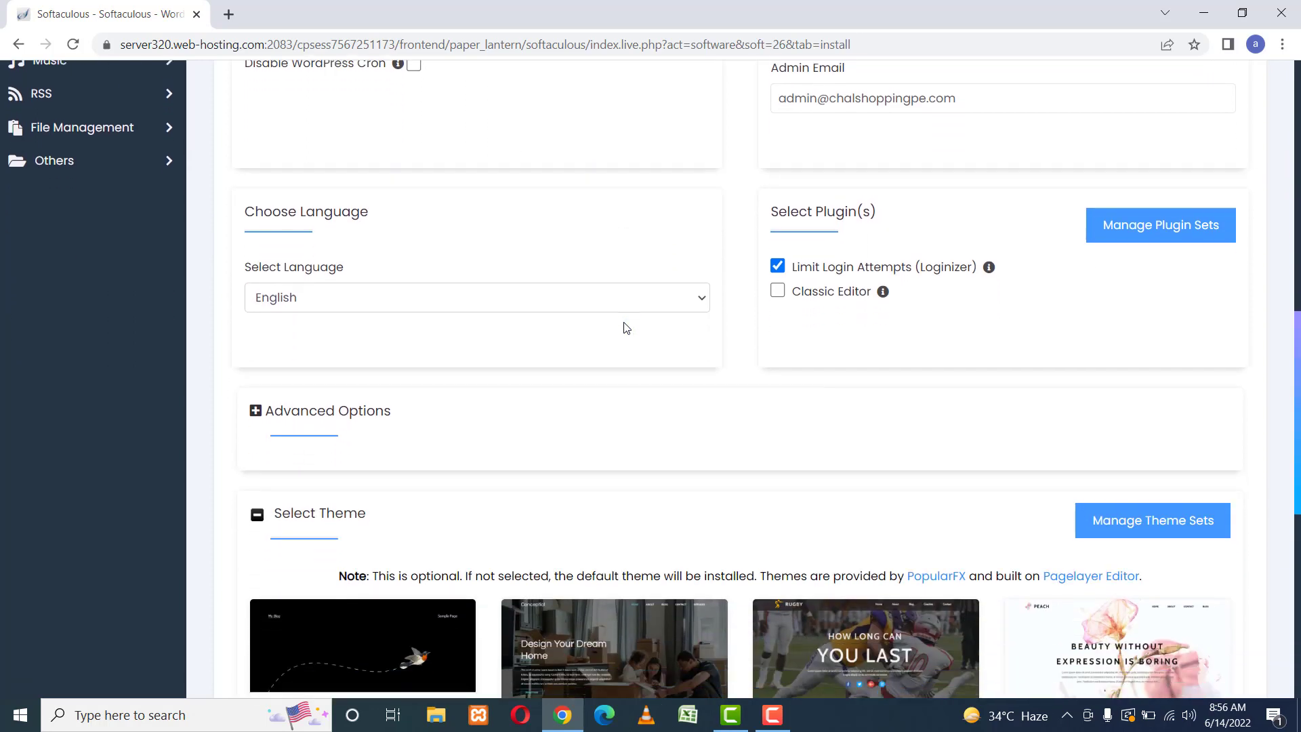
pyautogui.scroll(-1, 625, 327)
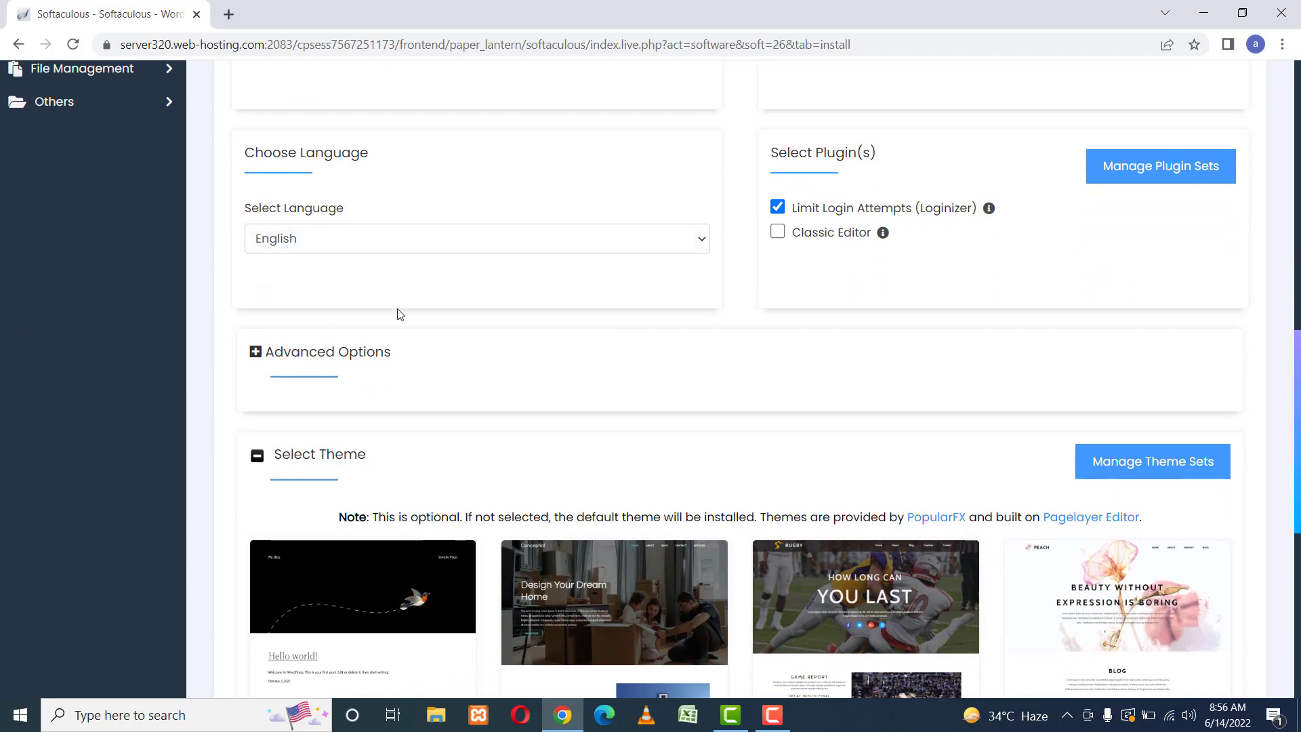
pyautogui.scroll(7, 777, 307)
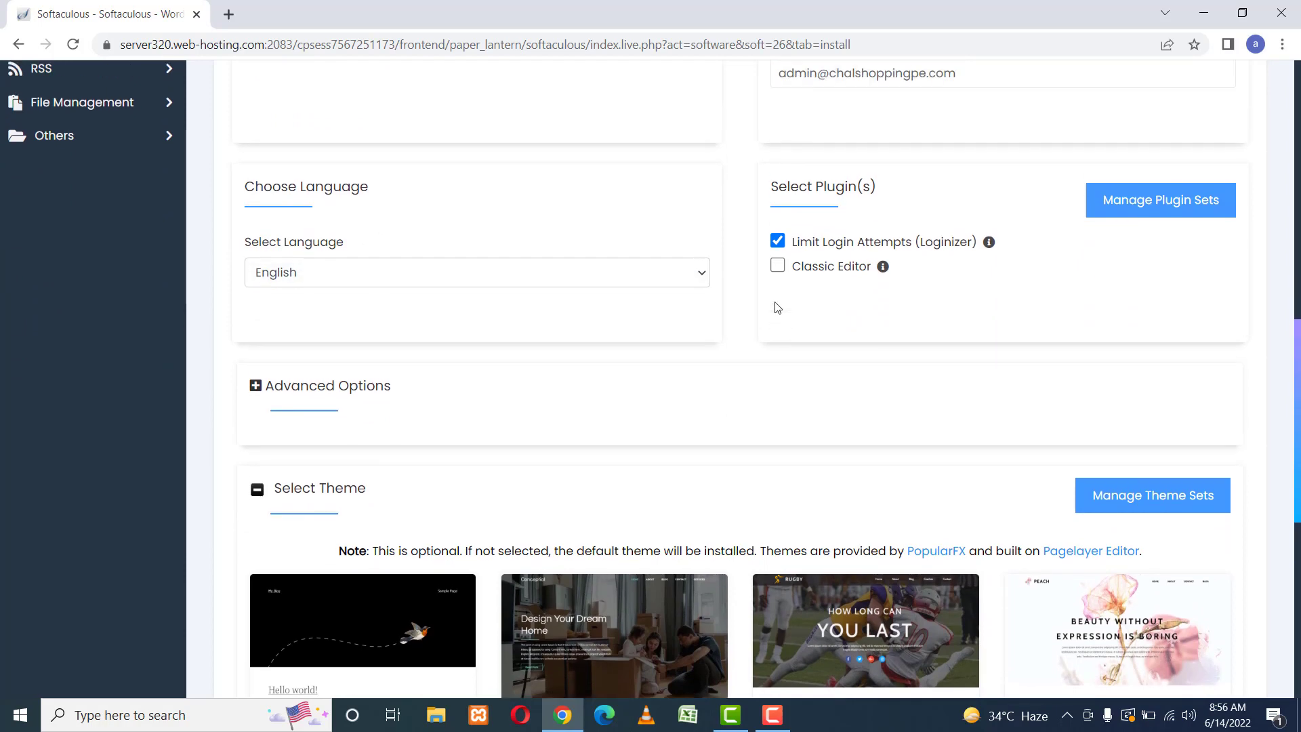
pyautogui.scroll(-1, 777, 308)
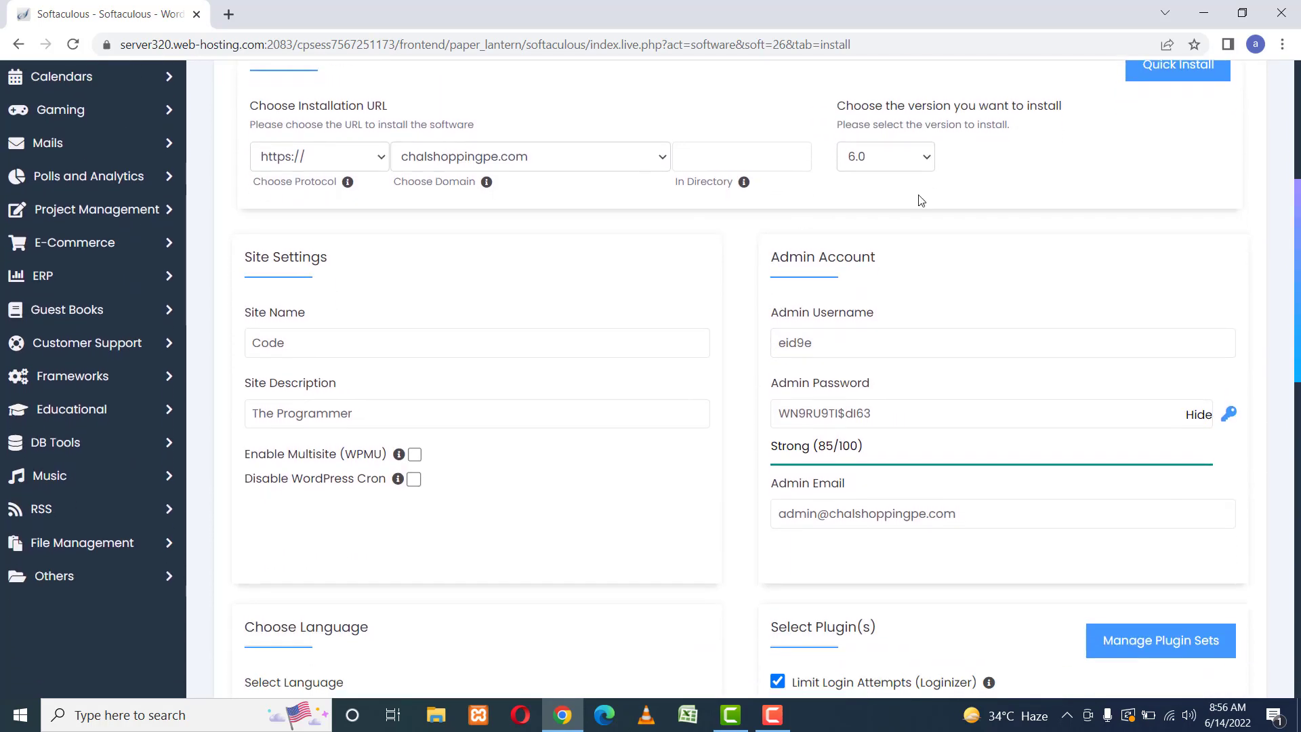
pyautogui.tripleClick(850, 258)
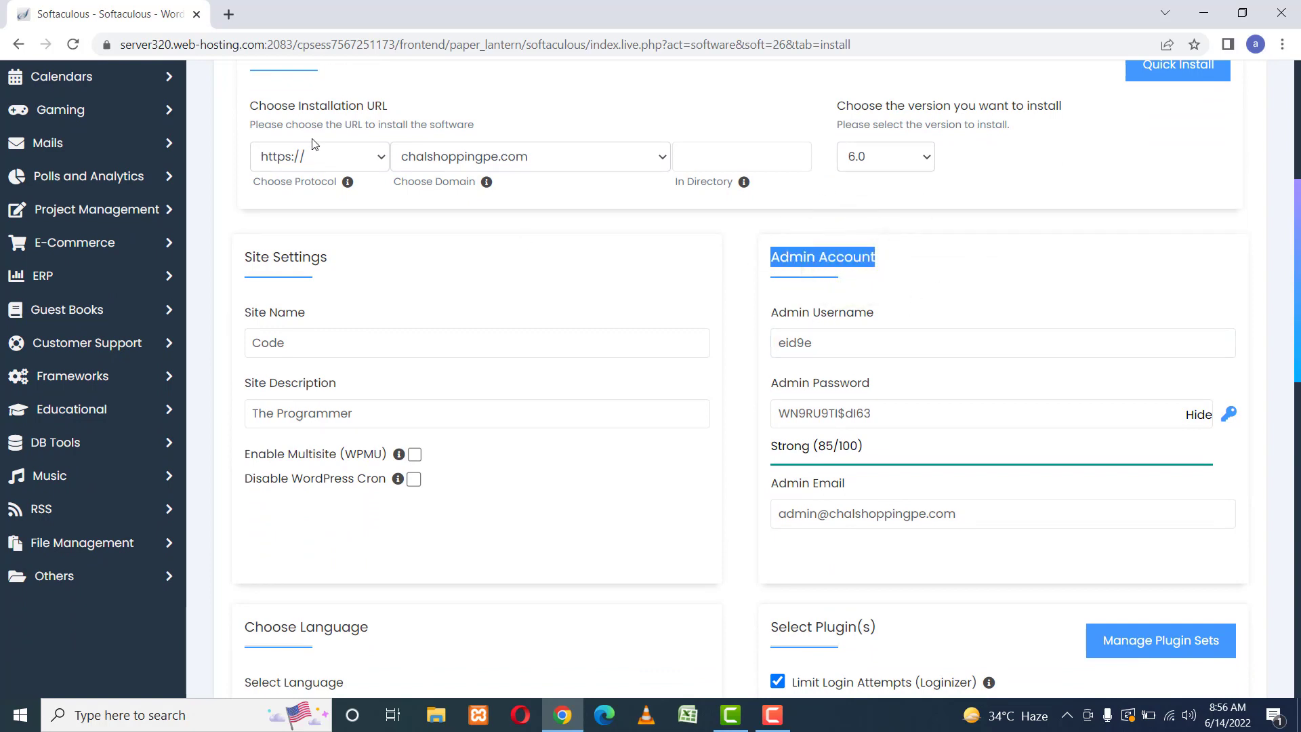
# Load time.org.pk/wp-admin in a new tab, then return to the Softaculous install form.
pyautogui.click(228, 15)
pyautogui.click(270, 55)
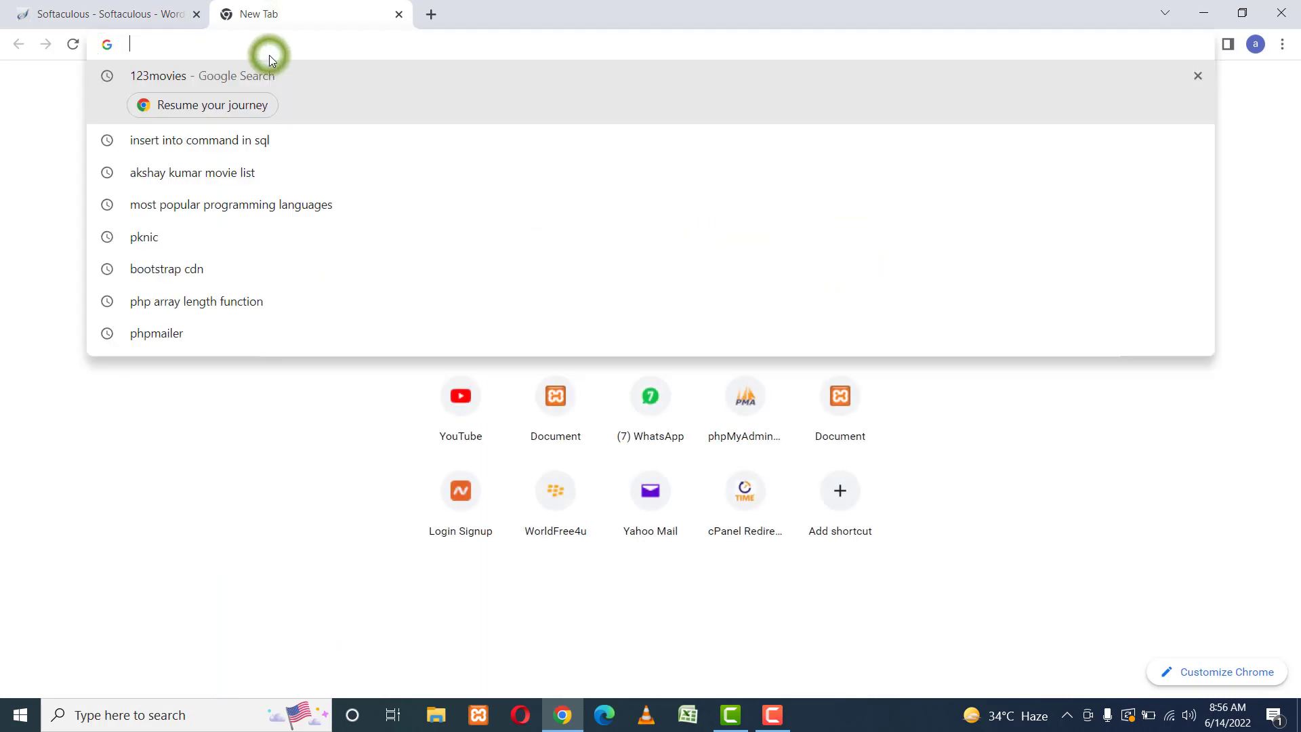
pyautogui.write('time')
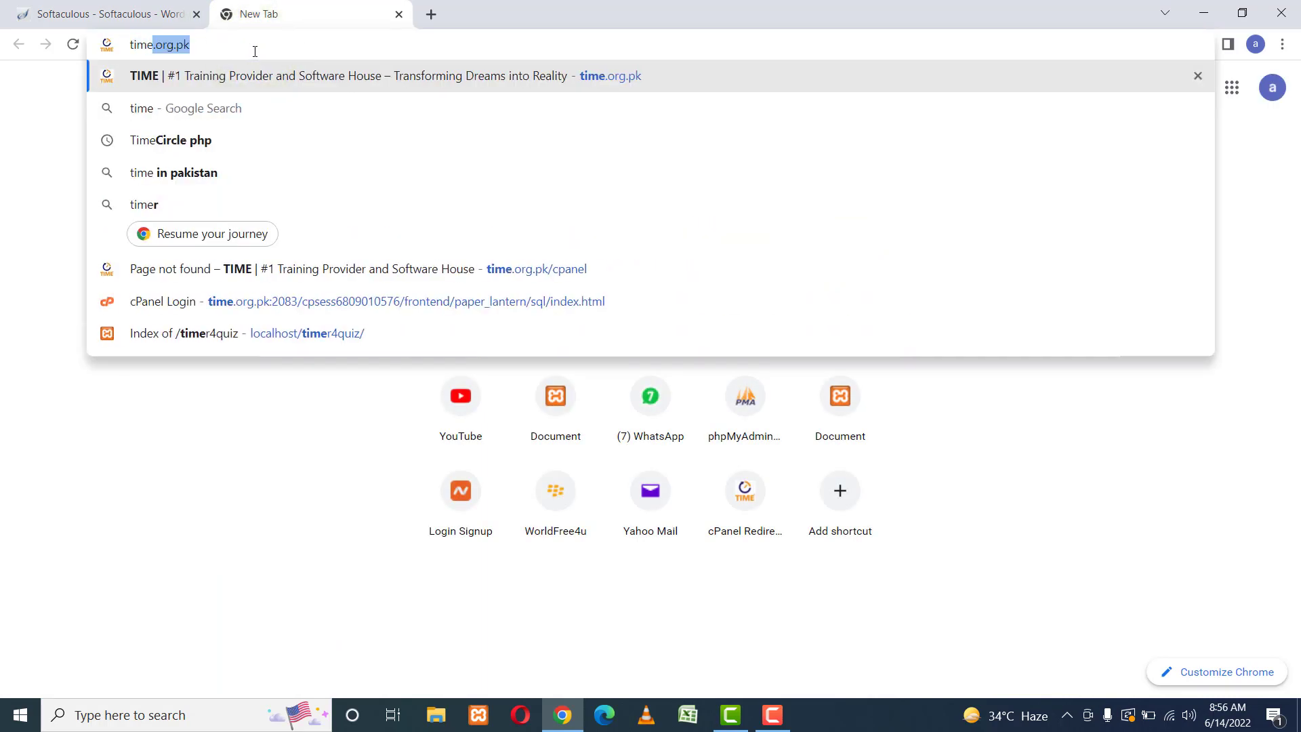
pyautogui.write('.org.pk/wp-')
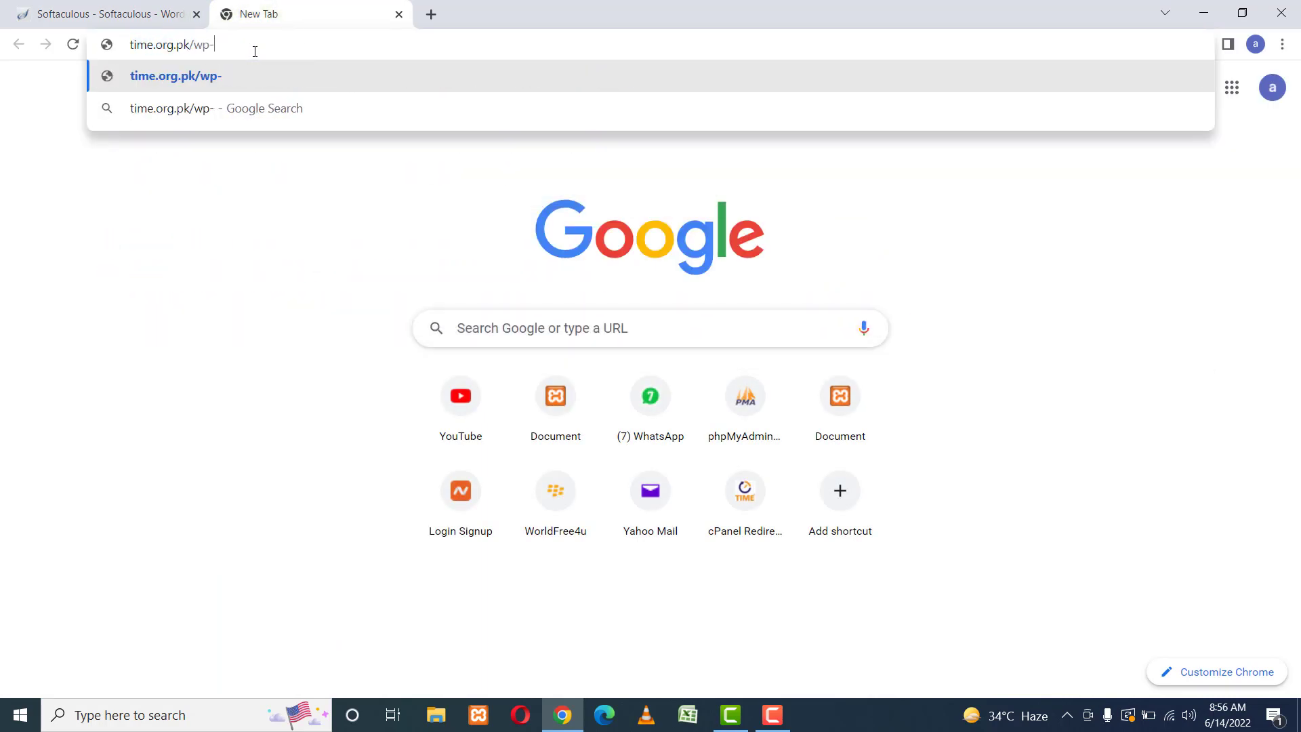
pyautogui.write('admin')
pyautogui.press('Return')
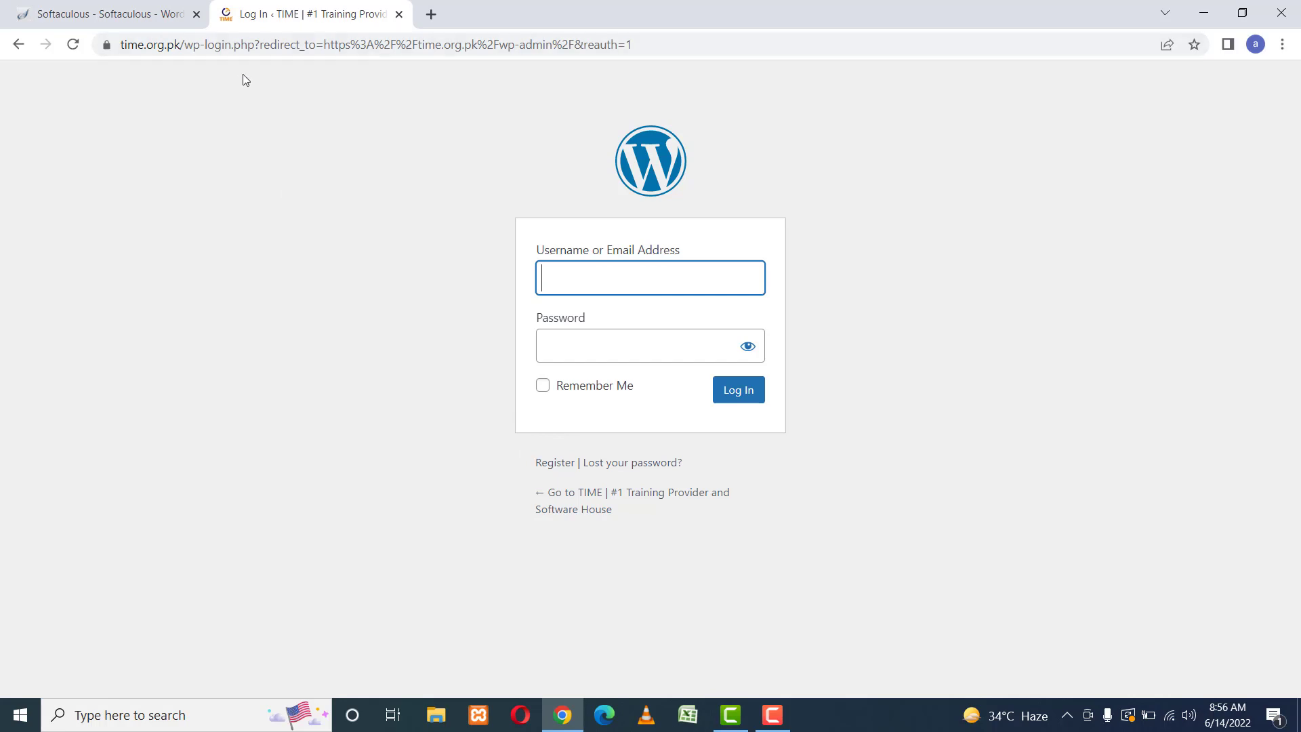
pyautogui.click(139, 12)
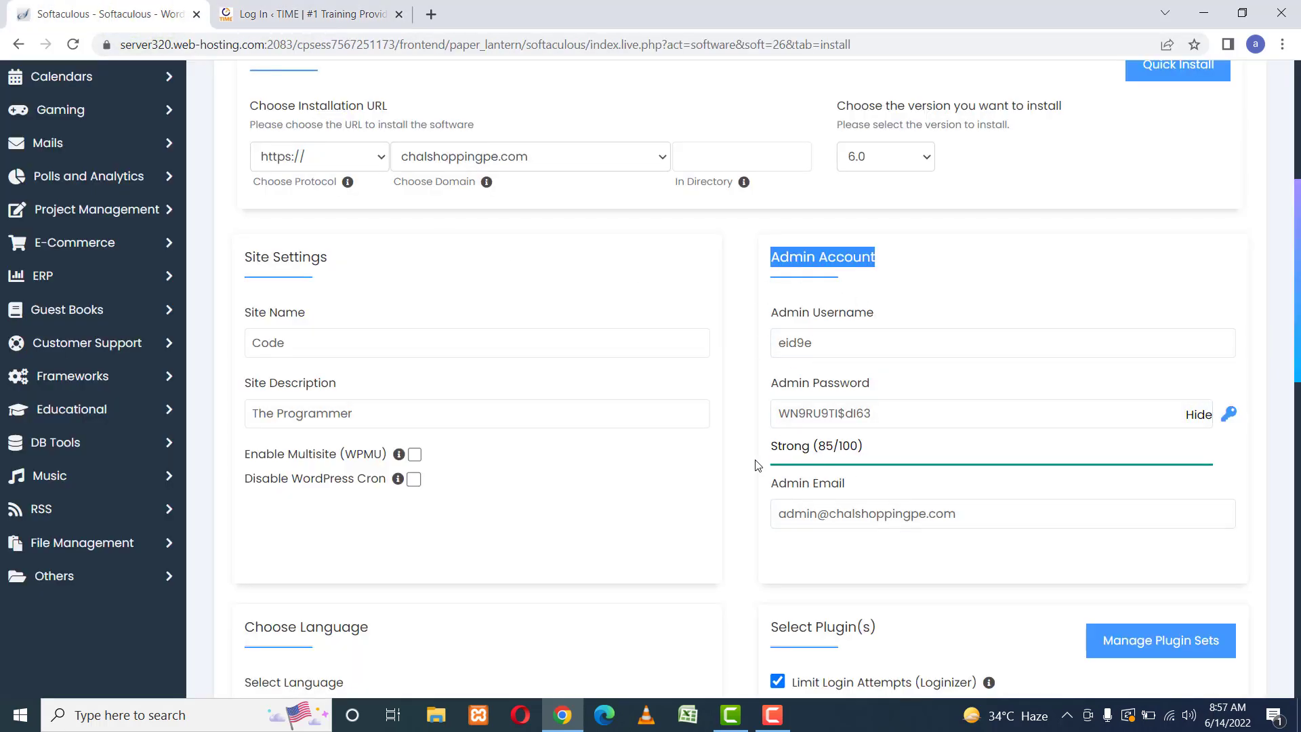
pyautogui.doubleClick(820, 343)
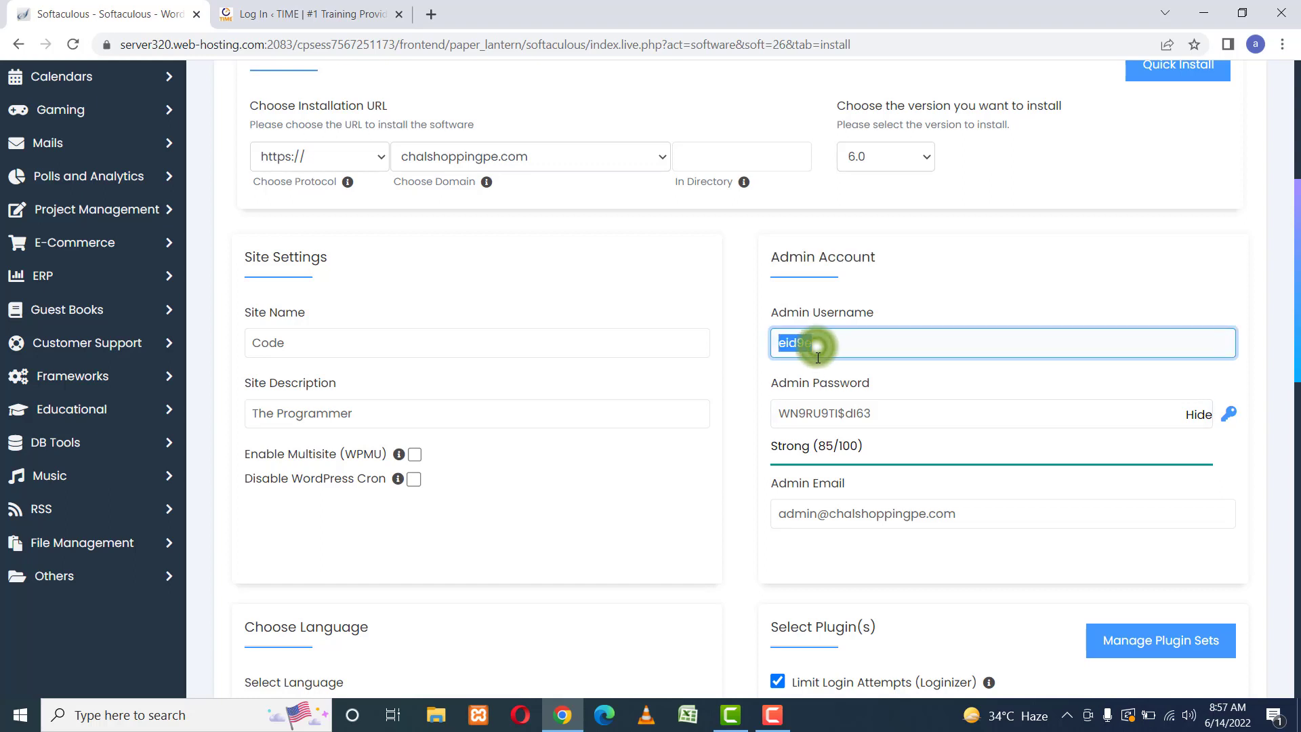
pyautogui.tripleClick(844, 414)
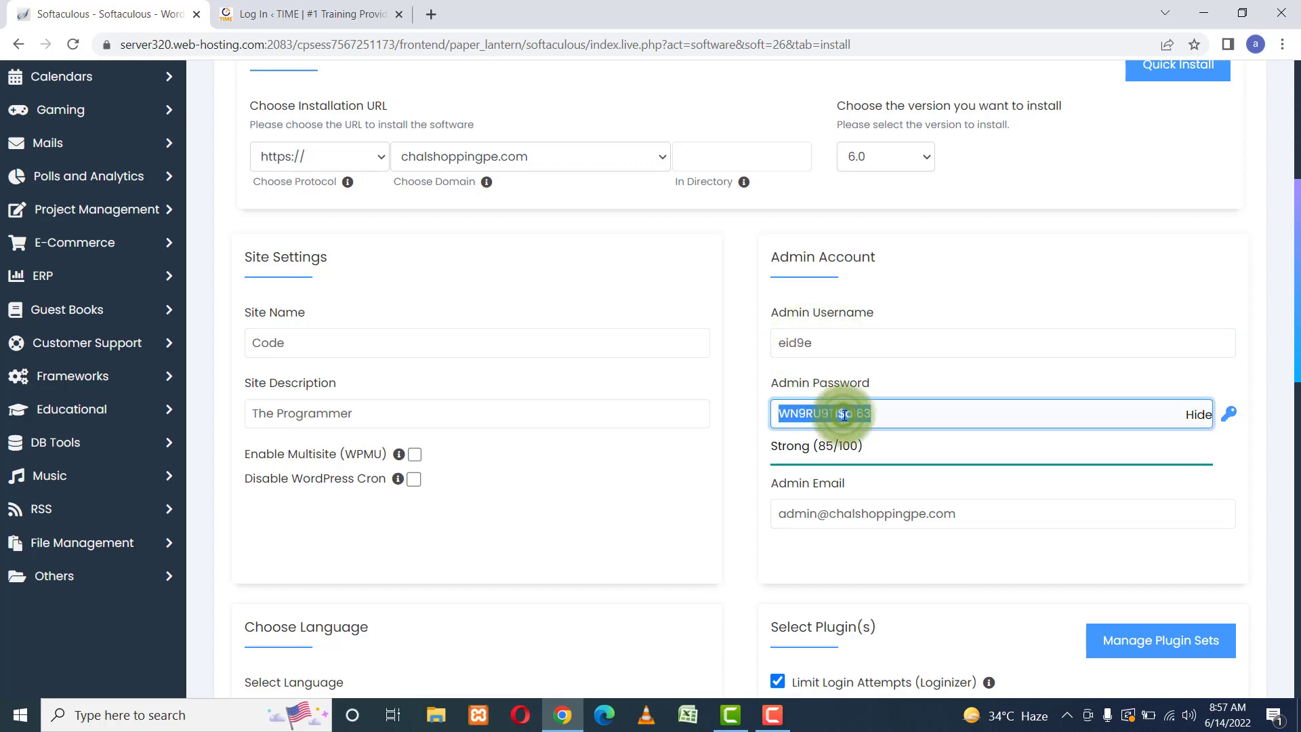
pyautogui.click(745, 407)
pyautogui.scroll(-3, 746, 410)
pyautogui.scroll(-3, 745, 408)
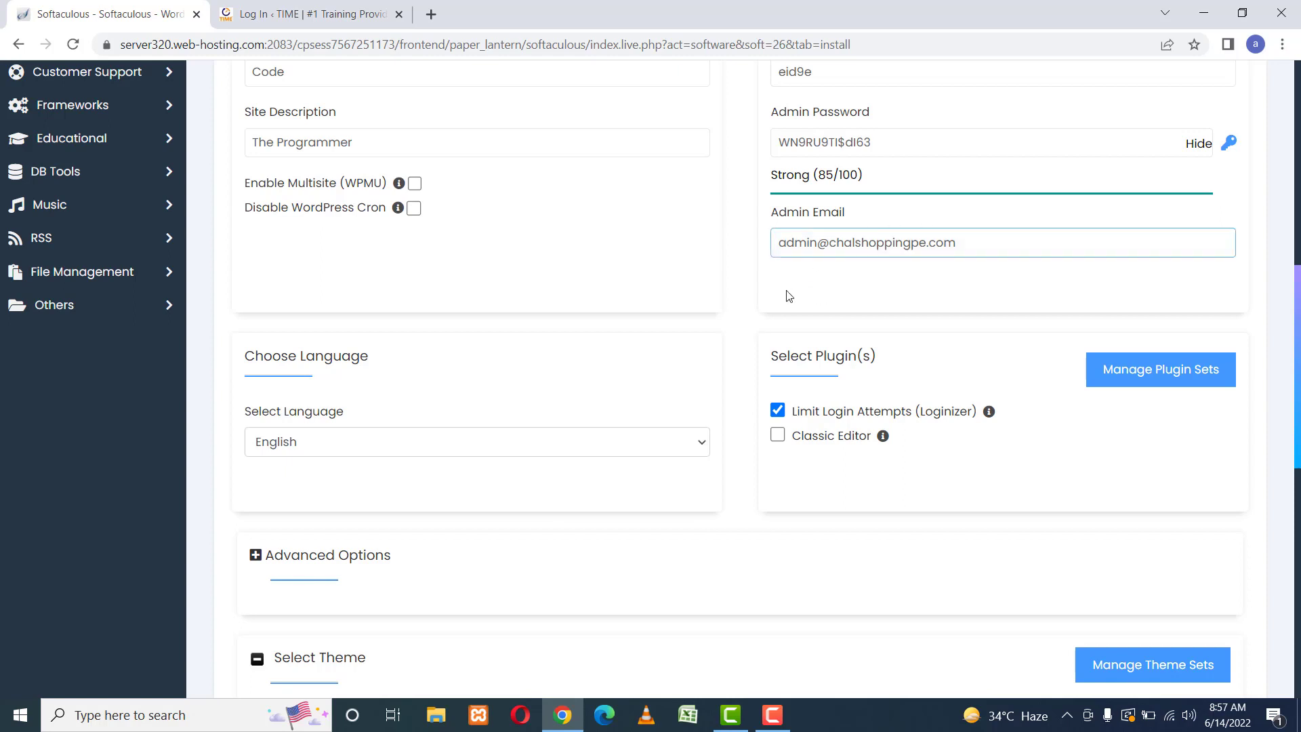
pyautogui.doubleClick(846, 244)
pyautogui.tripleClick(846, 245)
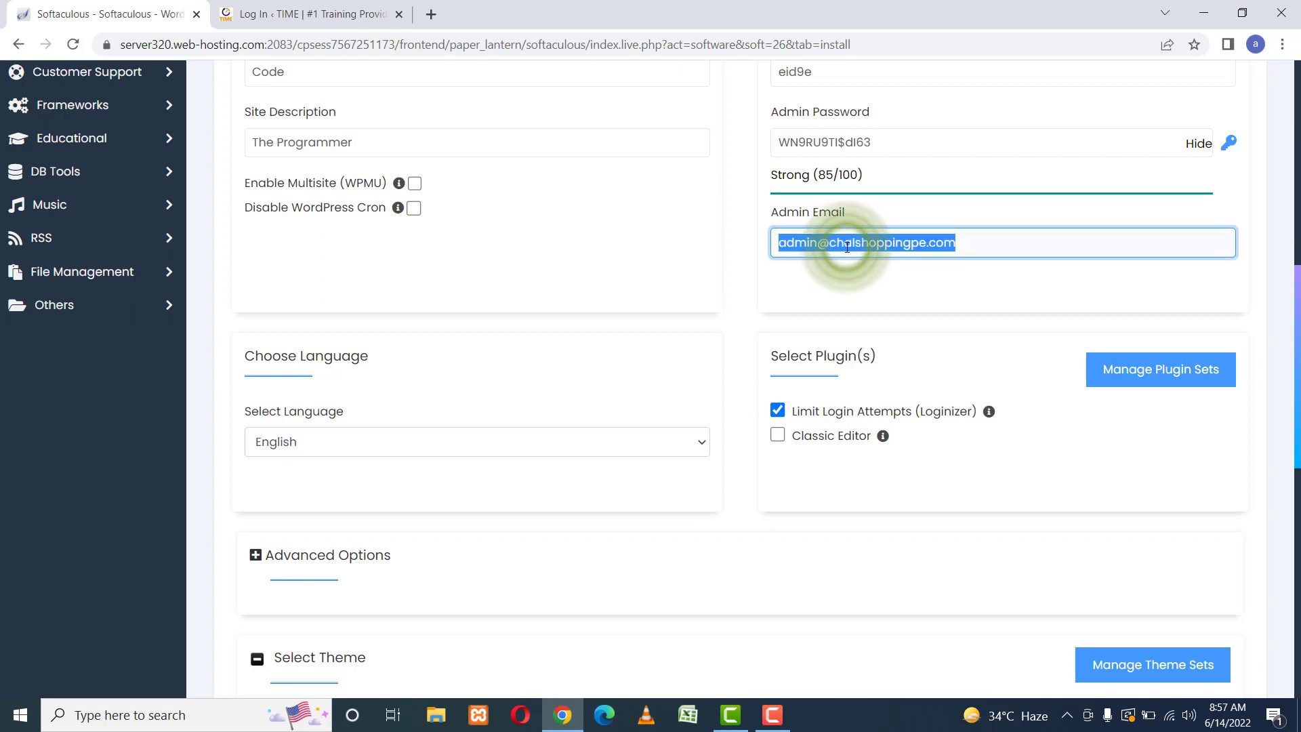
pyautogui.click(857, 282)
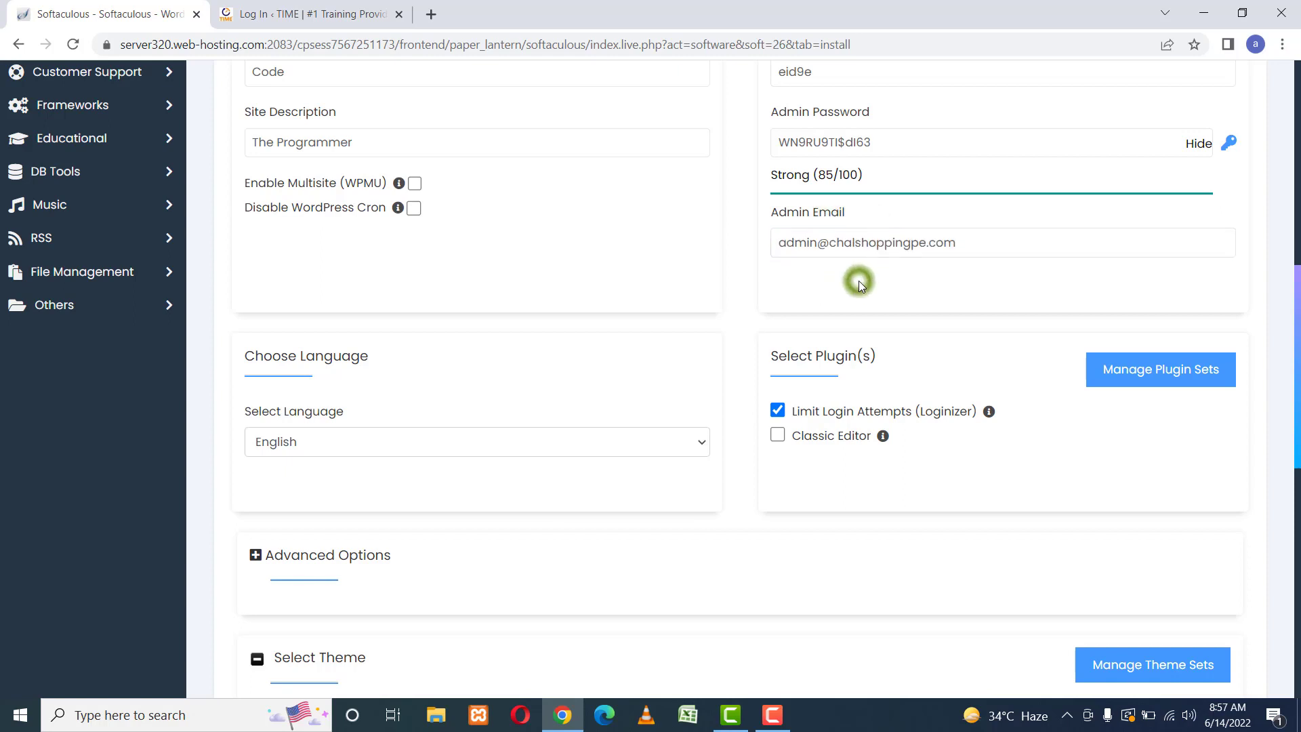
pyautogui.tripleClick(830, 245)
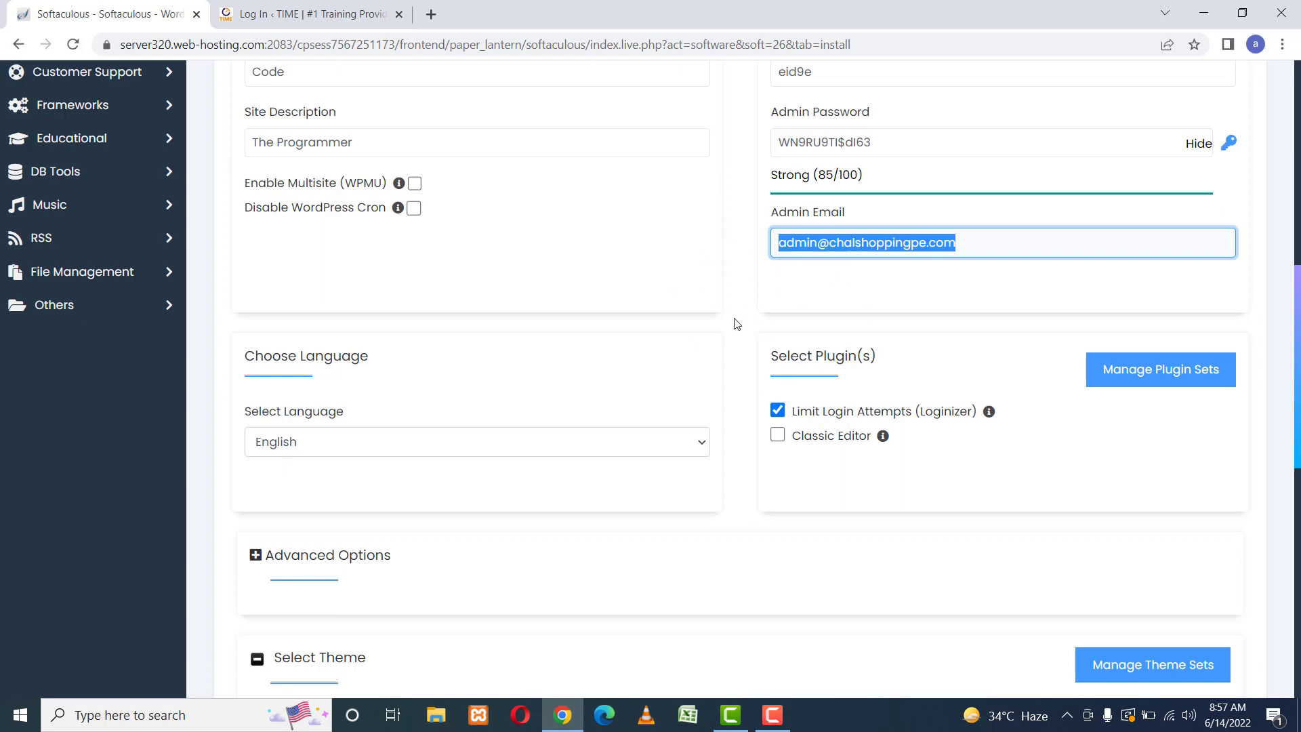
pyautogui.press('Right')
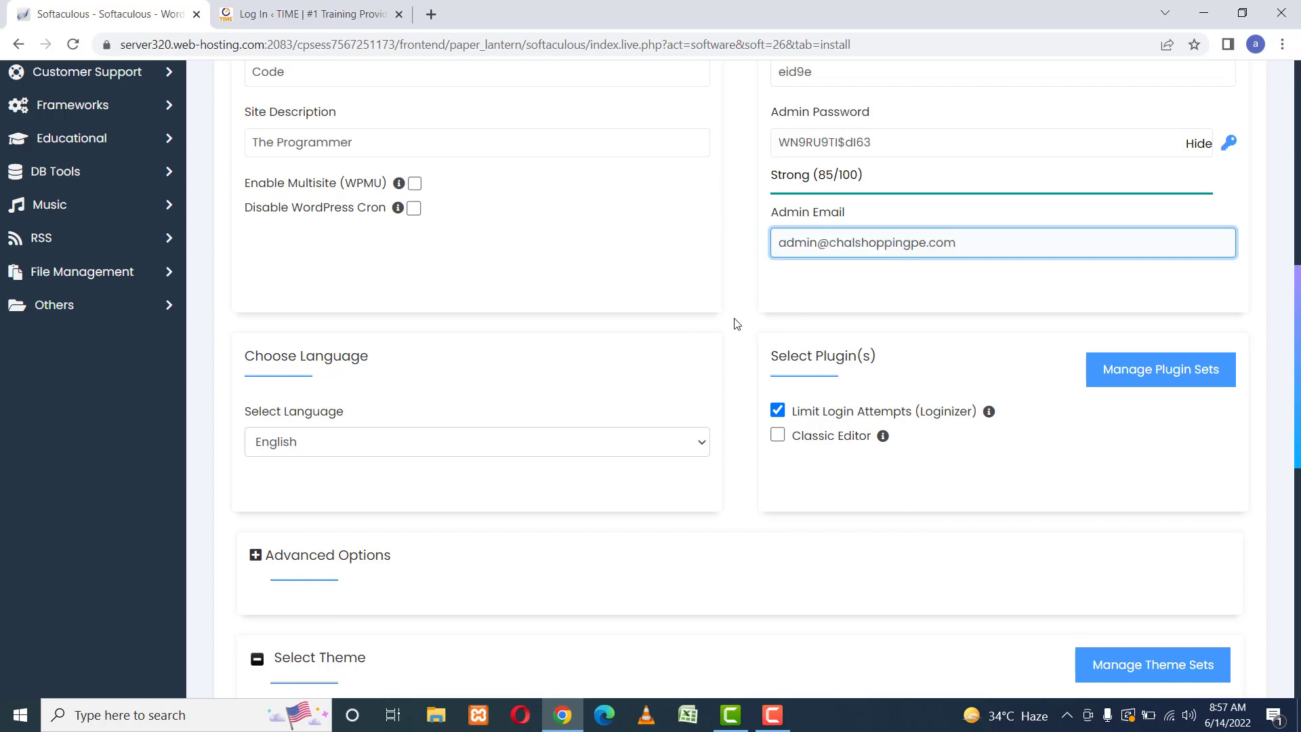
pyautogui.click(738, 342)
pyautogui.scroll(-3, 740, 346)
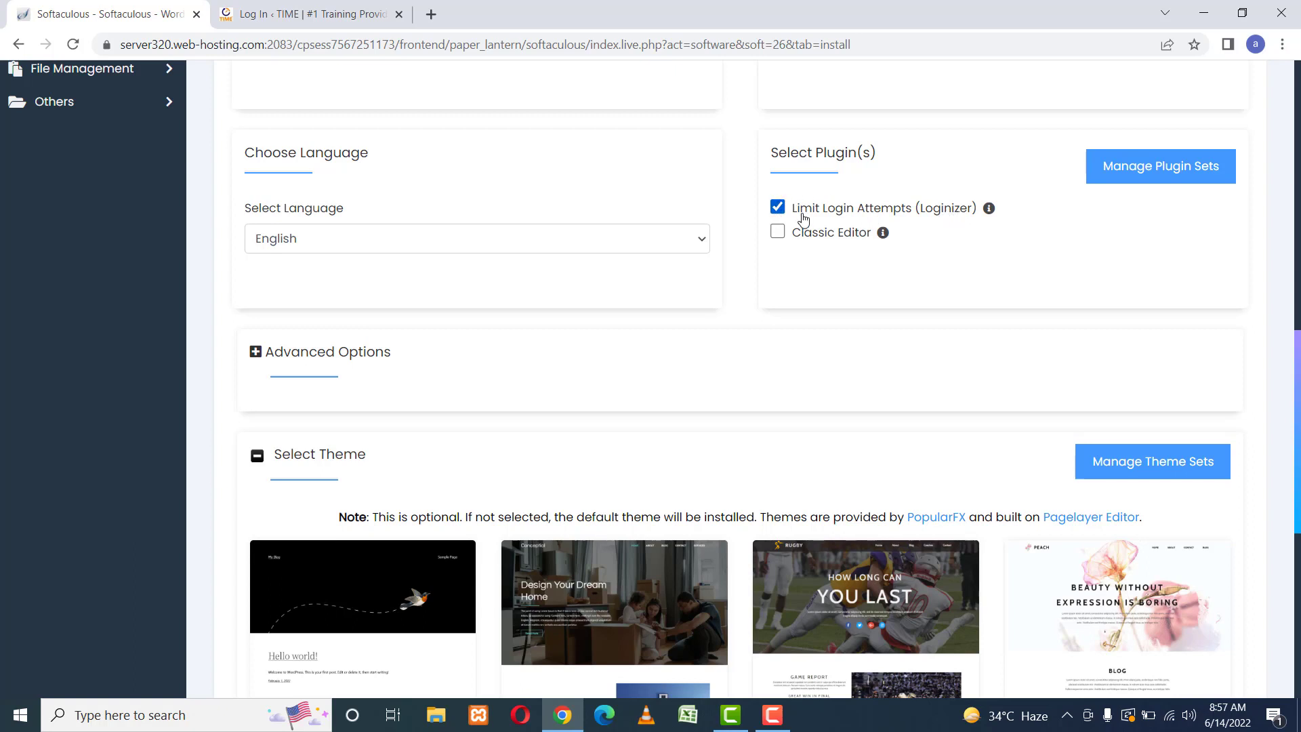
pyautogui.click(261, 15)
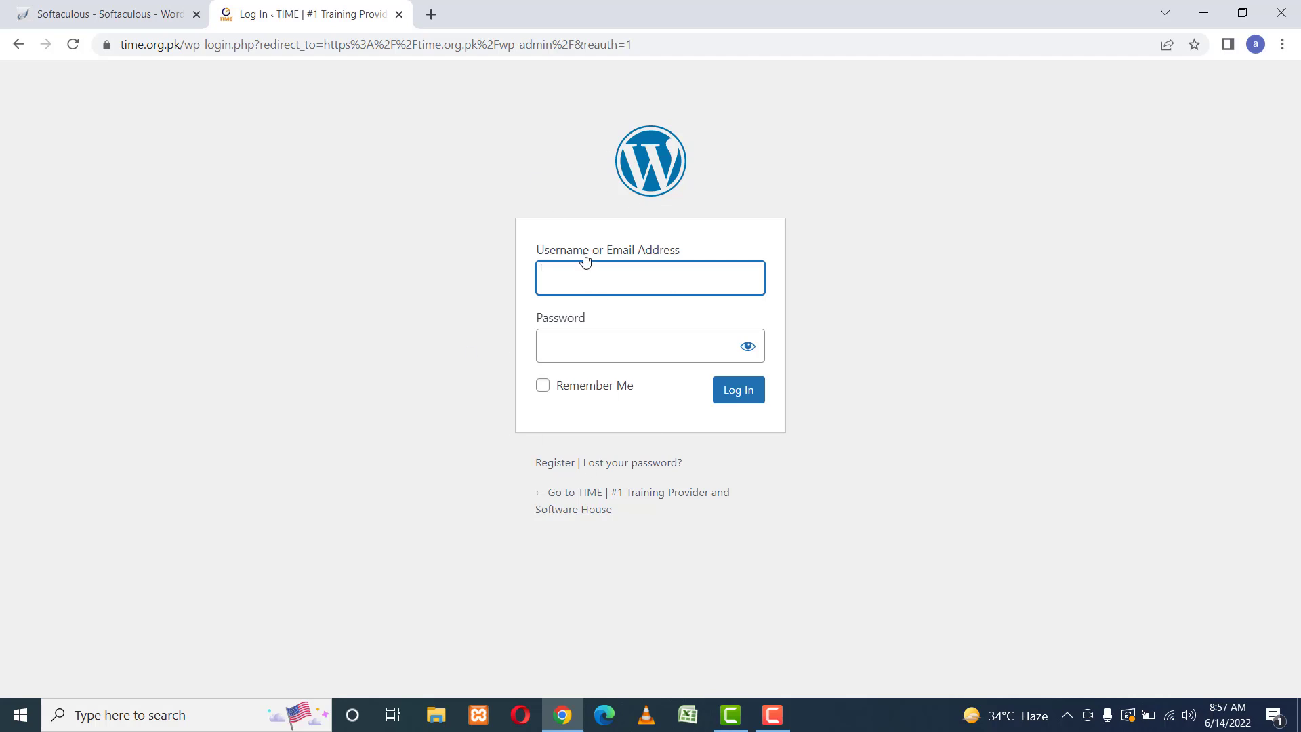
pyautogui.click(109, 13)
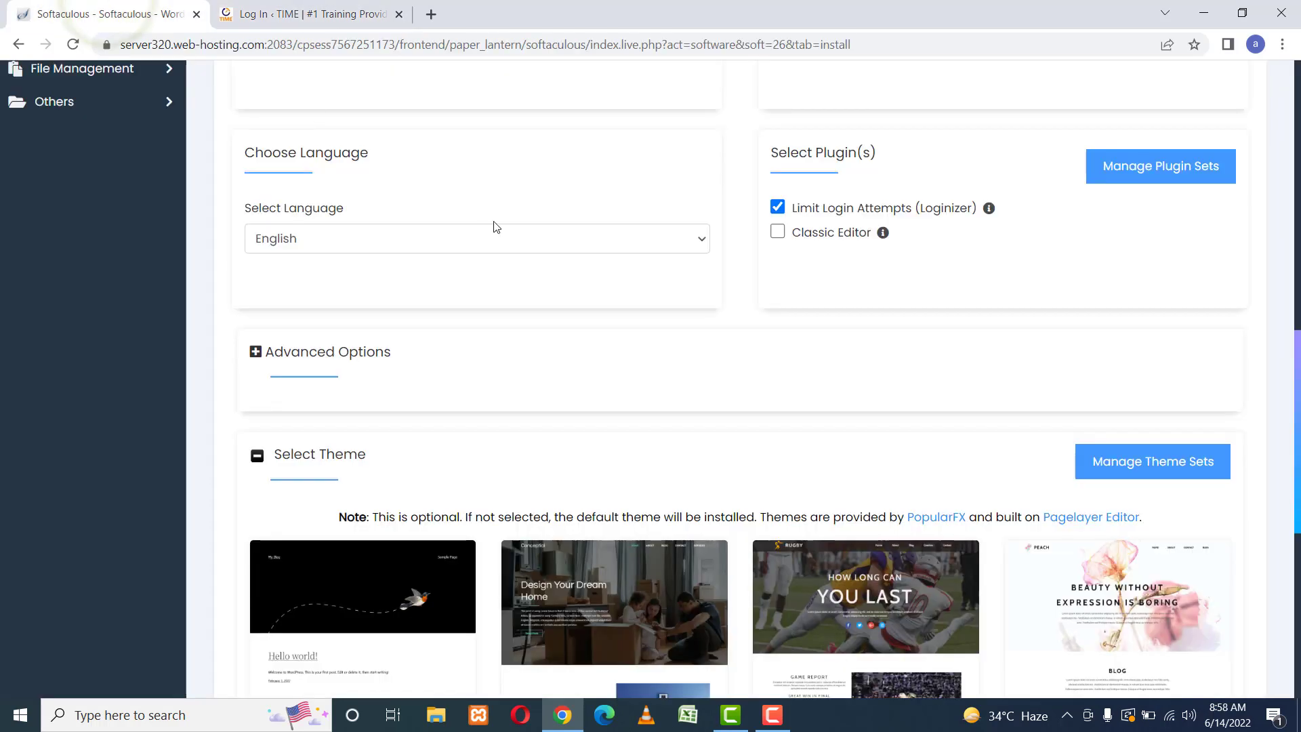
pyautogui.scroll(10, 660, 399)
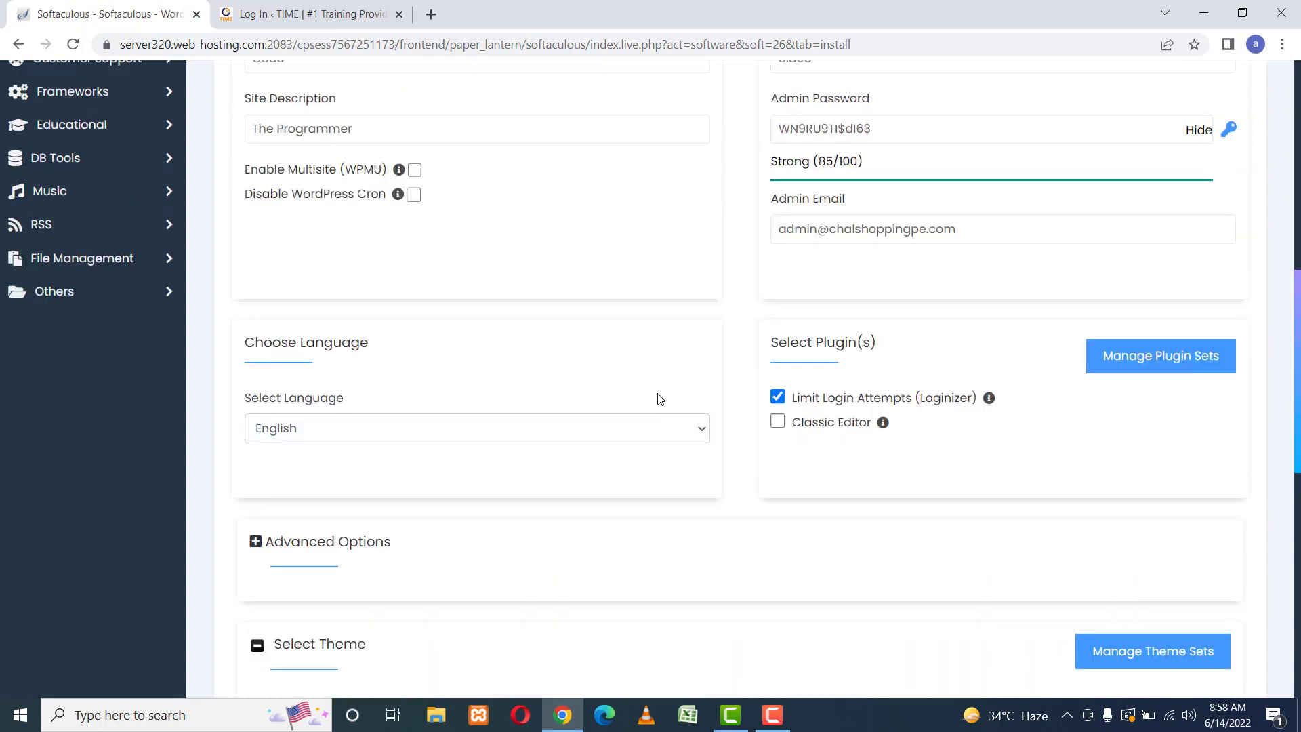
pyautogui.scroll(-2, 660, 399)
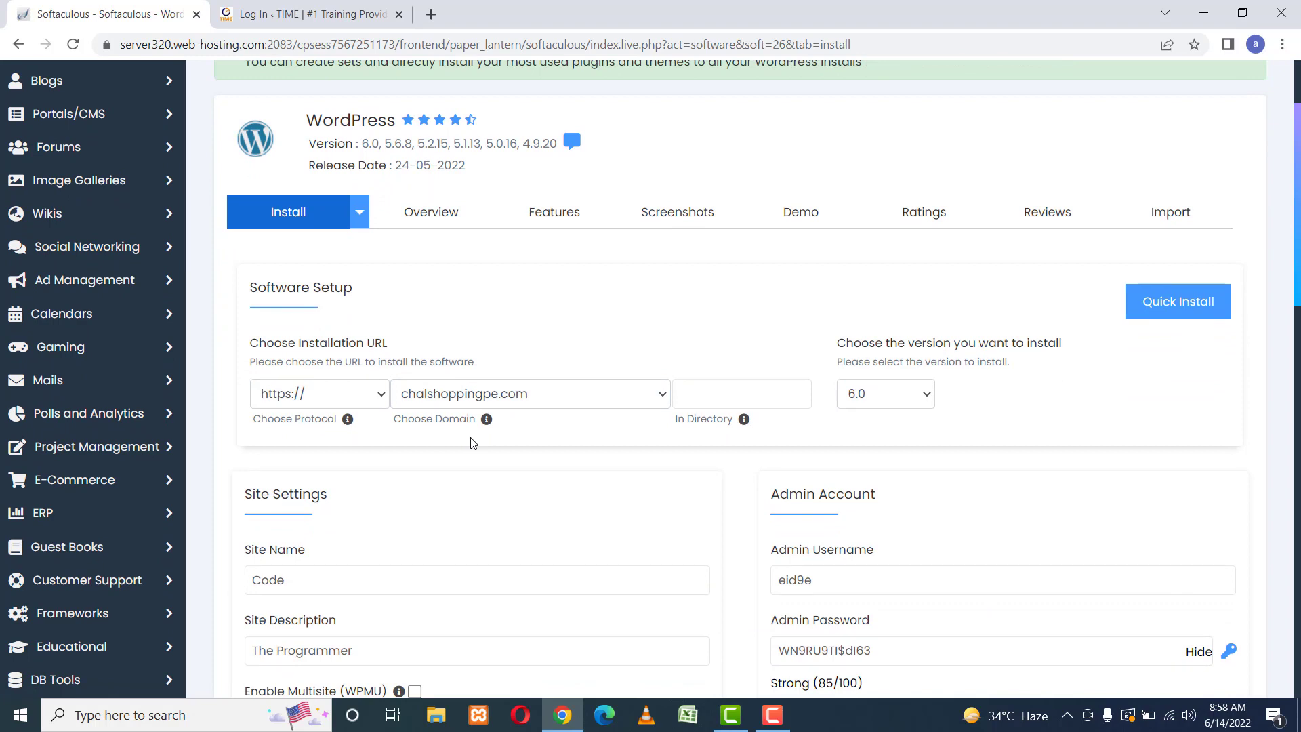
# Switch the install domain to code.chalshoppingpe.com and scroll down to the Install button.
pyautogui.click(505, 401)
pyautogui.click(513, 437)
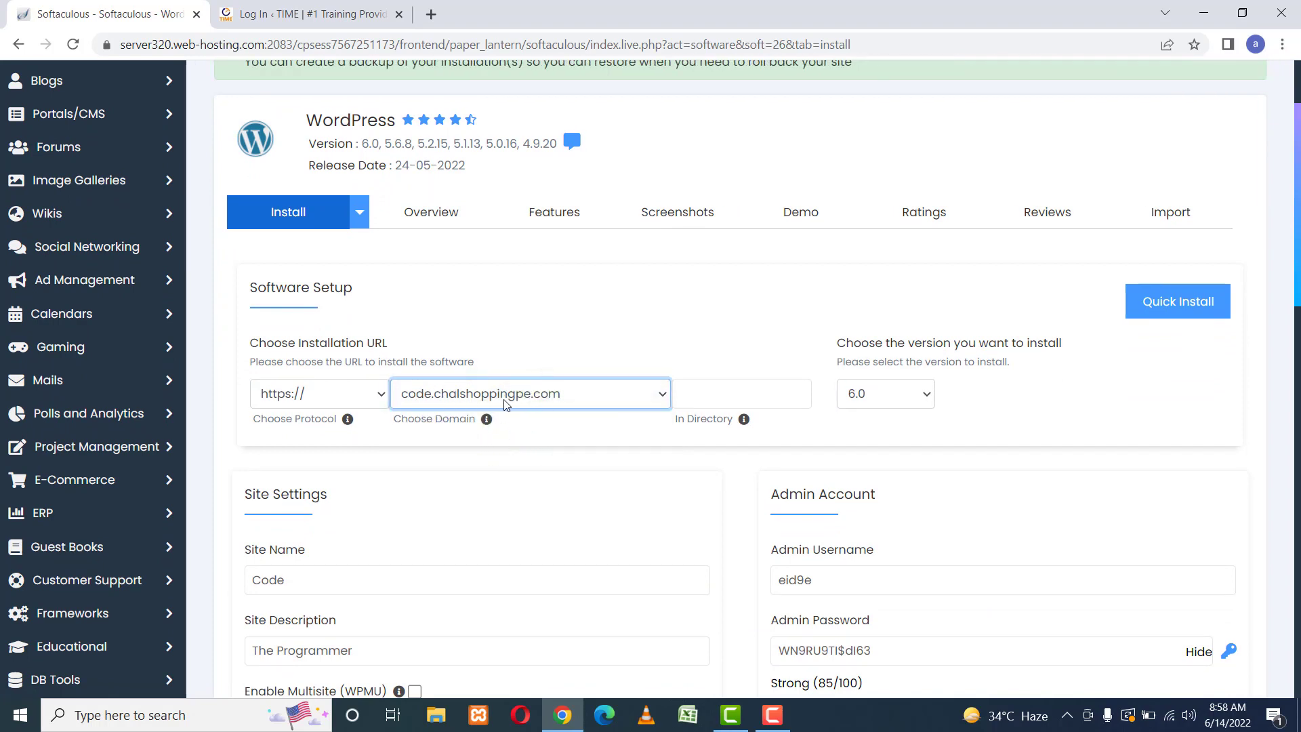
pyautogui.click(552, 326)
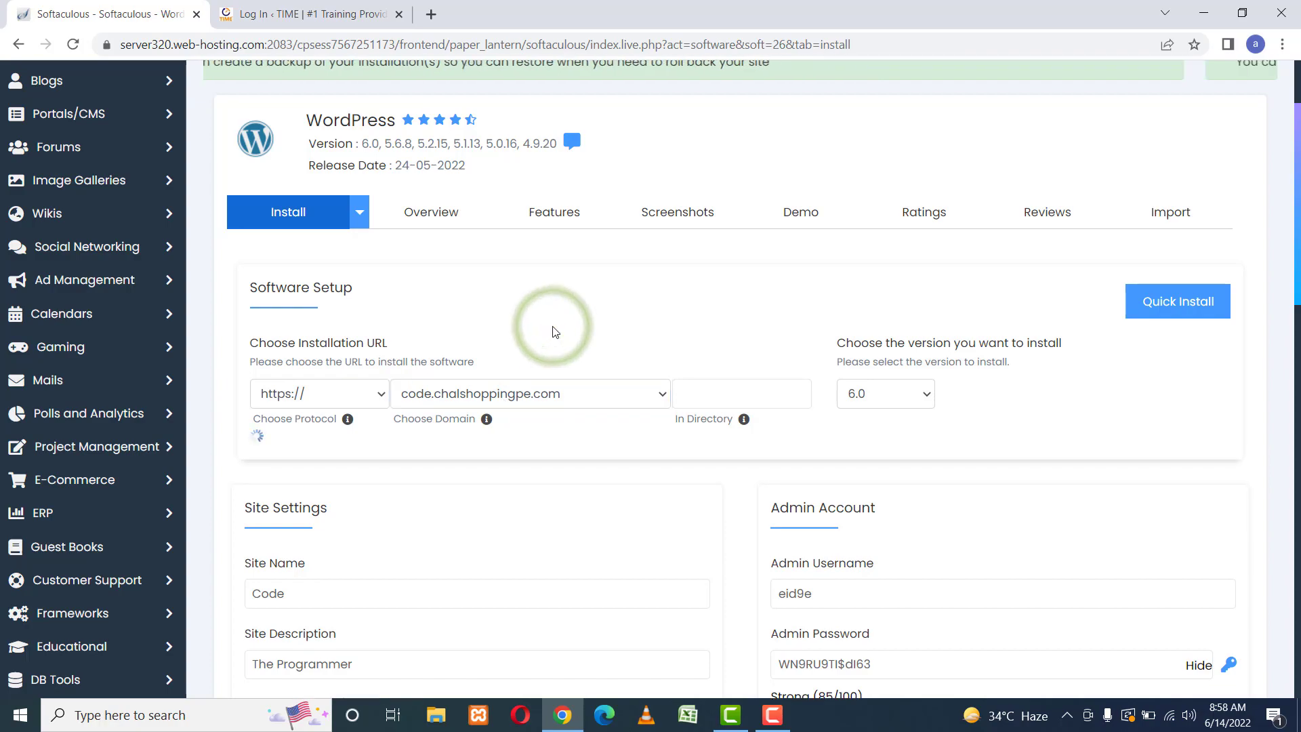
pyautogui.click(594, 326)
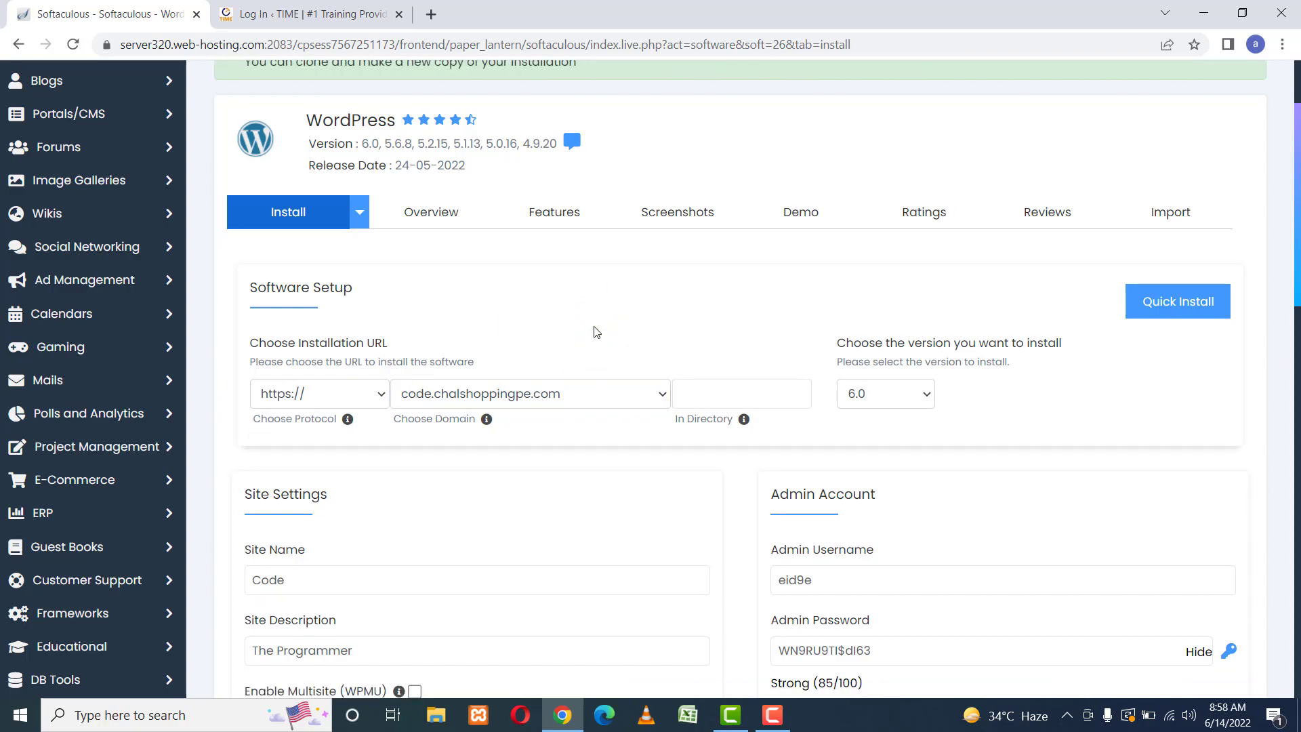
pyautogui.scroll(-7, 594, 329)
pyautogui.scroll(-9, 594, 331)
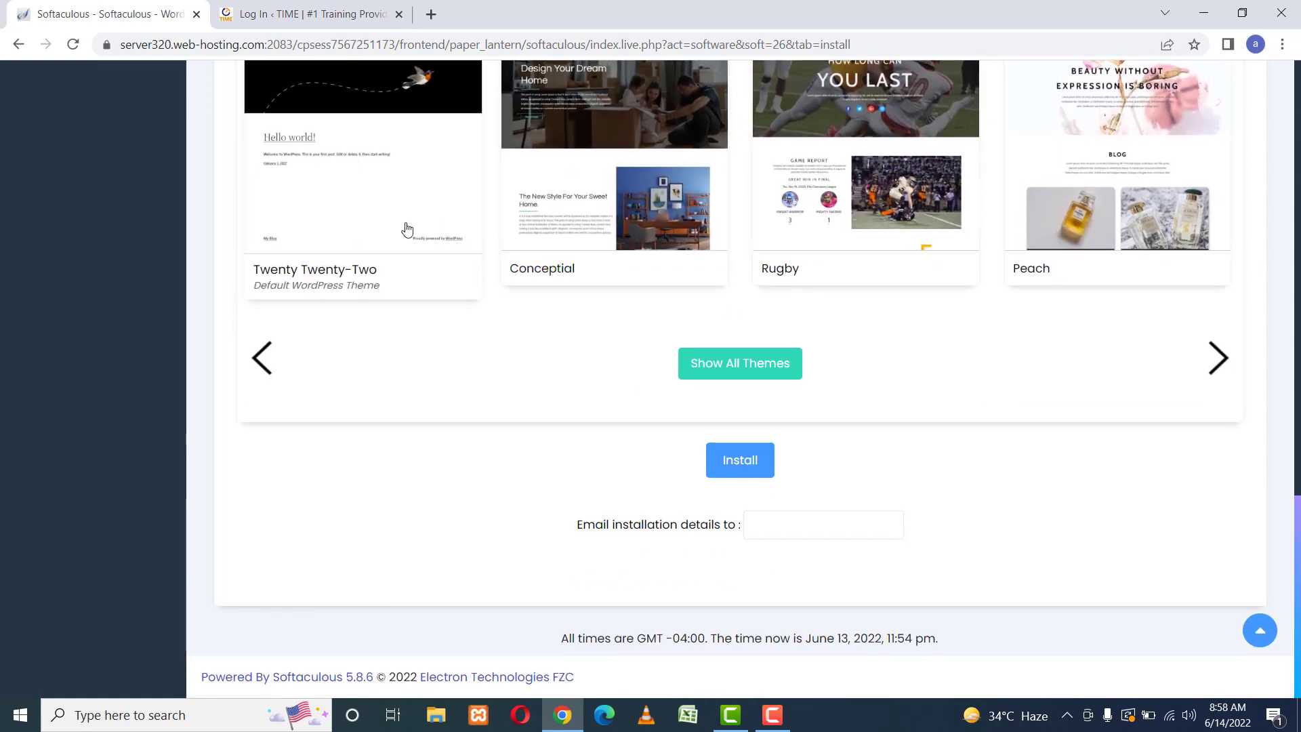
# Install WordPress on code.chalshoppingpe.com, then go back to the cPanel main dashboard.
pyautogui.click(740, 460)
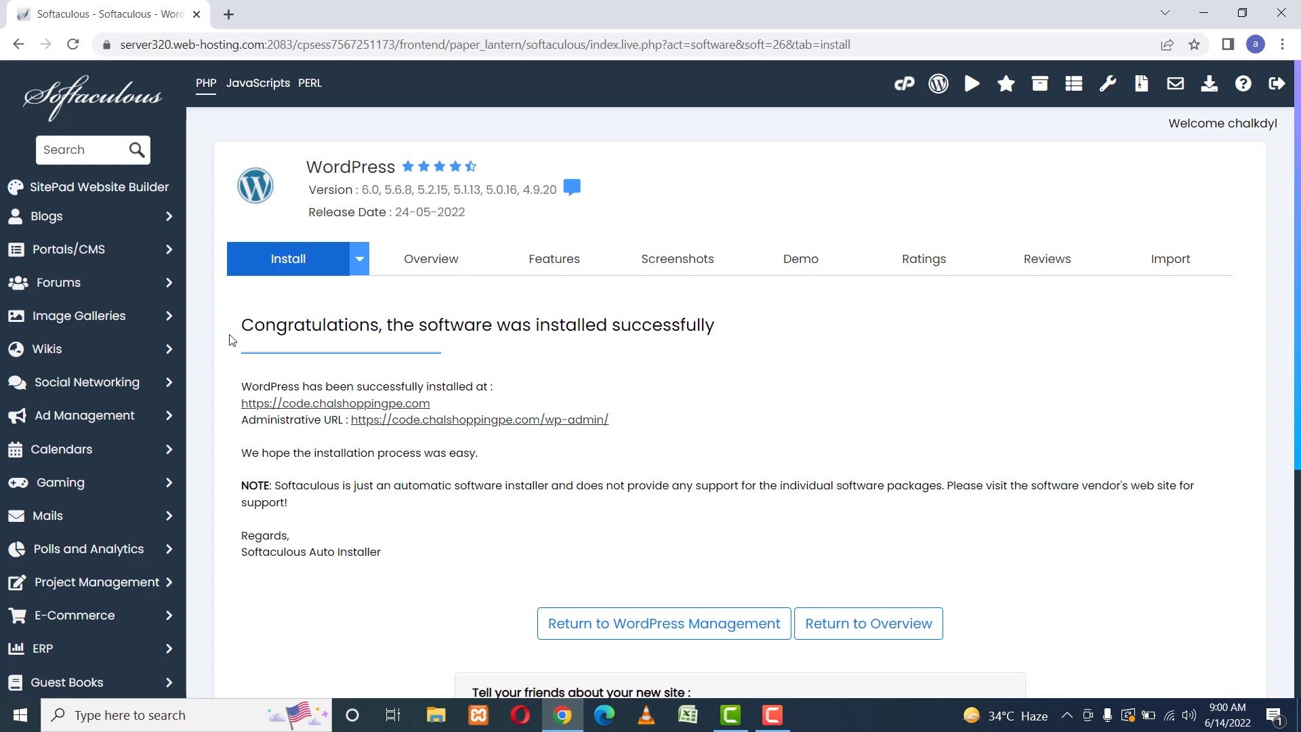
pyautogui.click(19, 45)
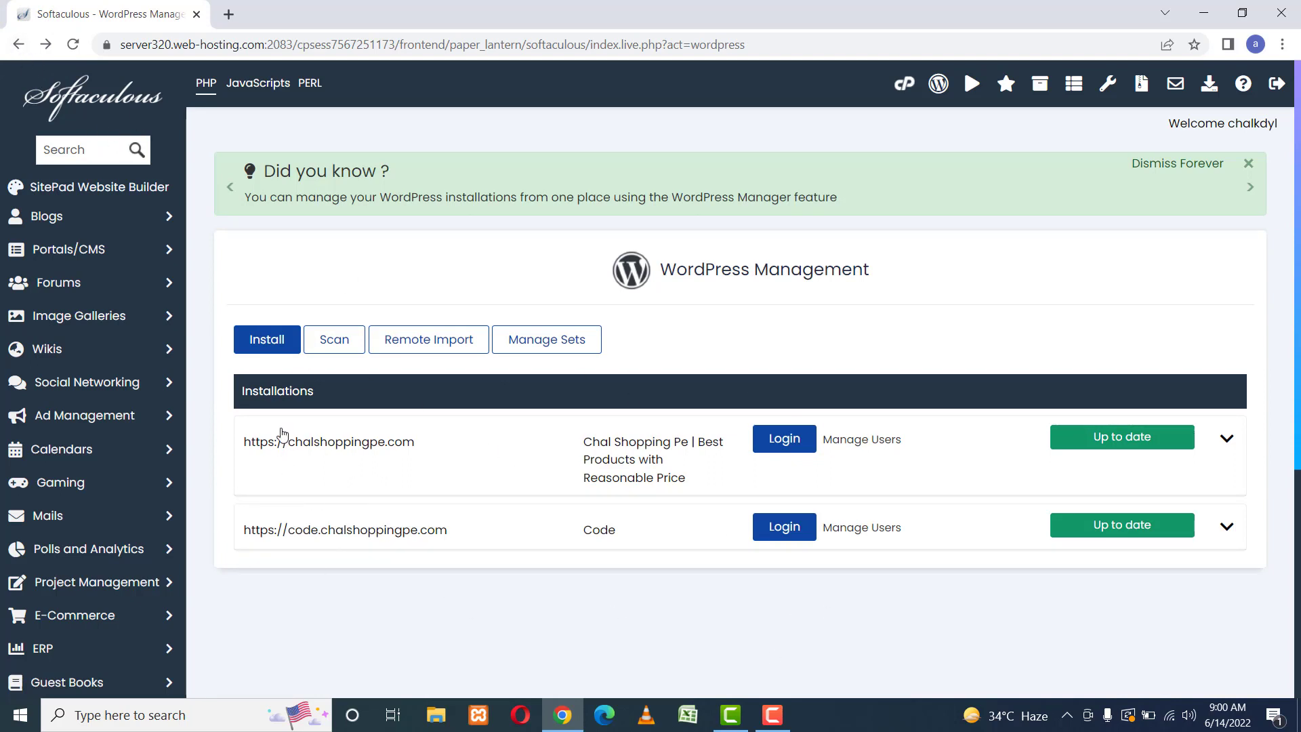
pyautogui.click(15, 41)
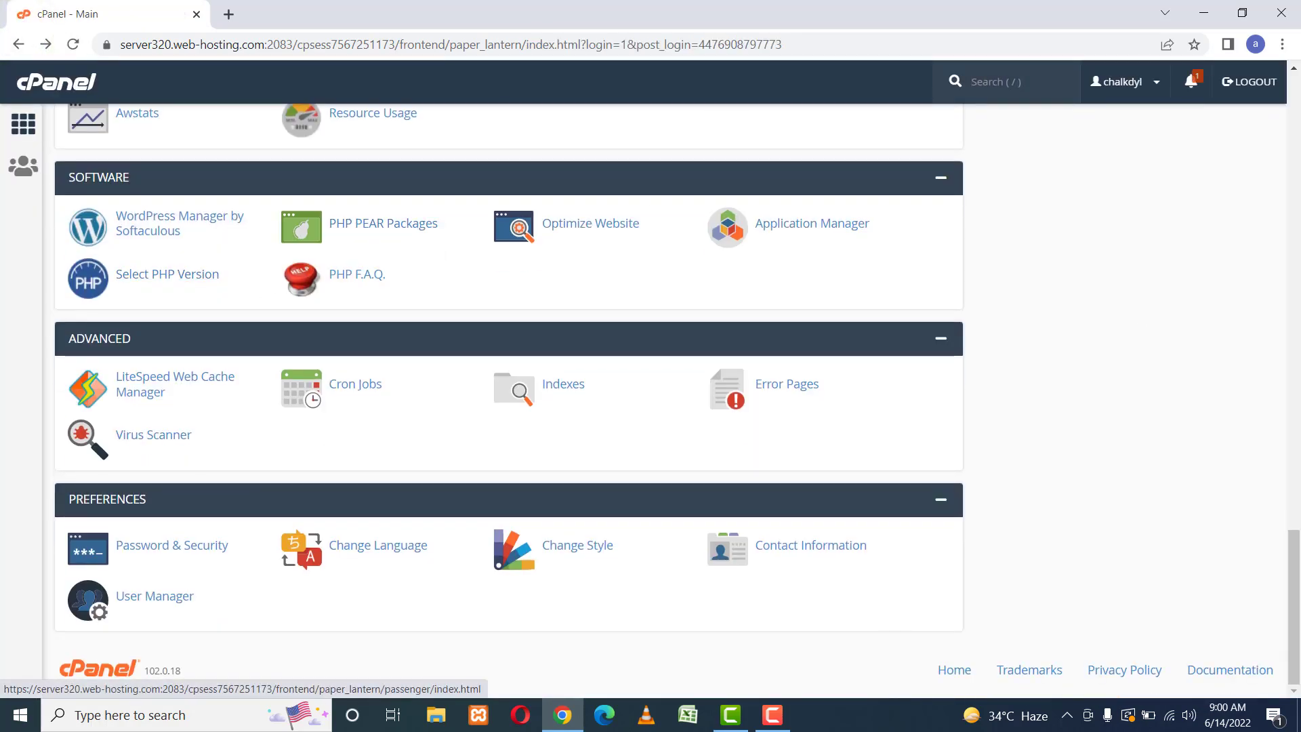
# Open the Subdomains page from the Domains section and focus the Subdomain field.
pyautogui.click(1297, 249)
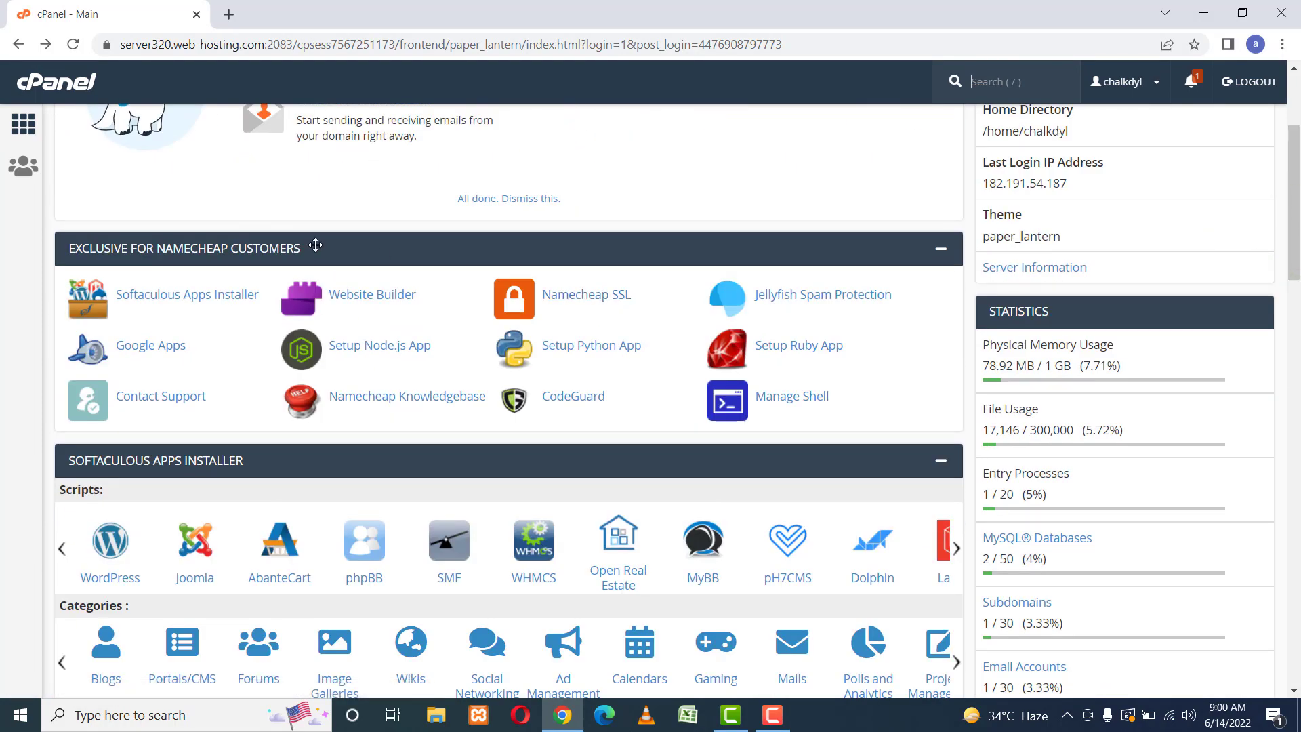
pyautogui.scroll(-8, 663, 197)
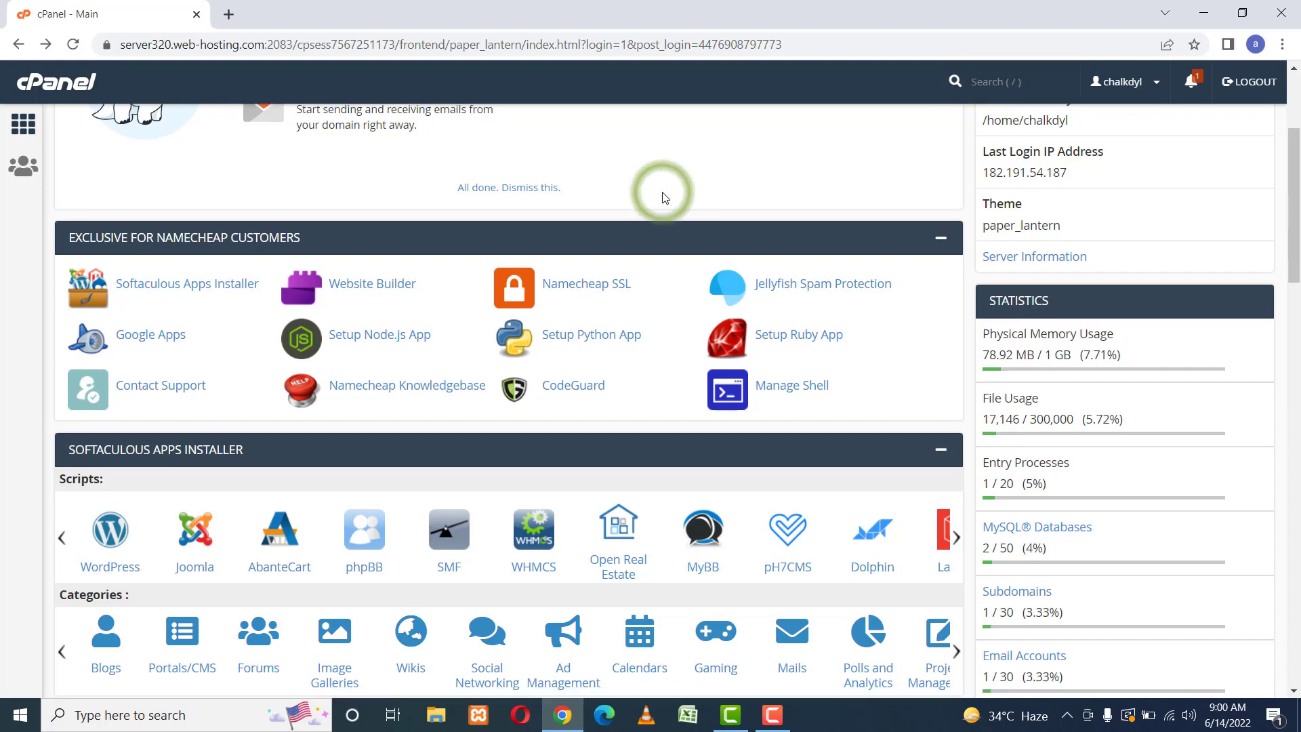
pyautogui.scroll(-8, 663, 197)
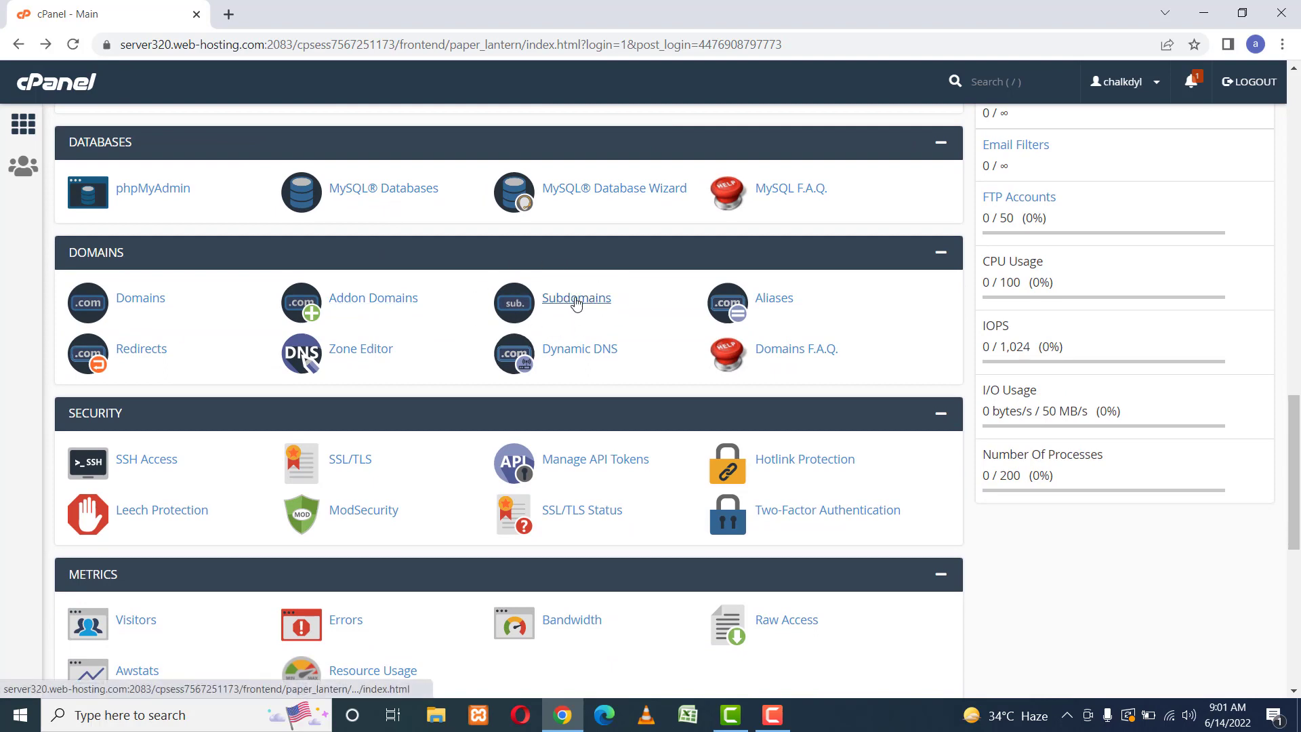
pyautogui.click(570, 304)
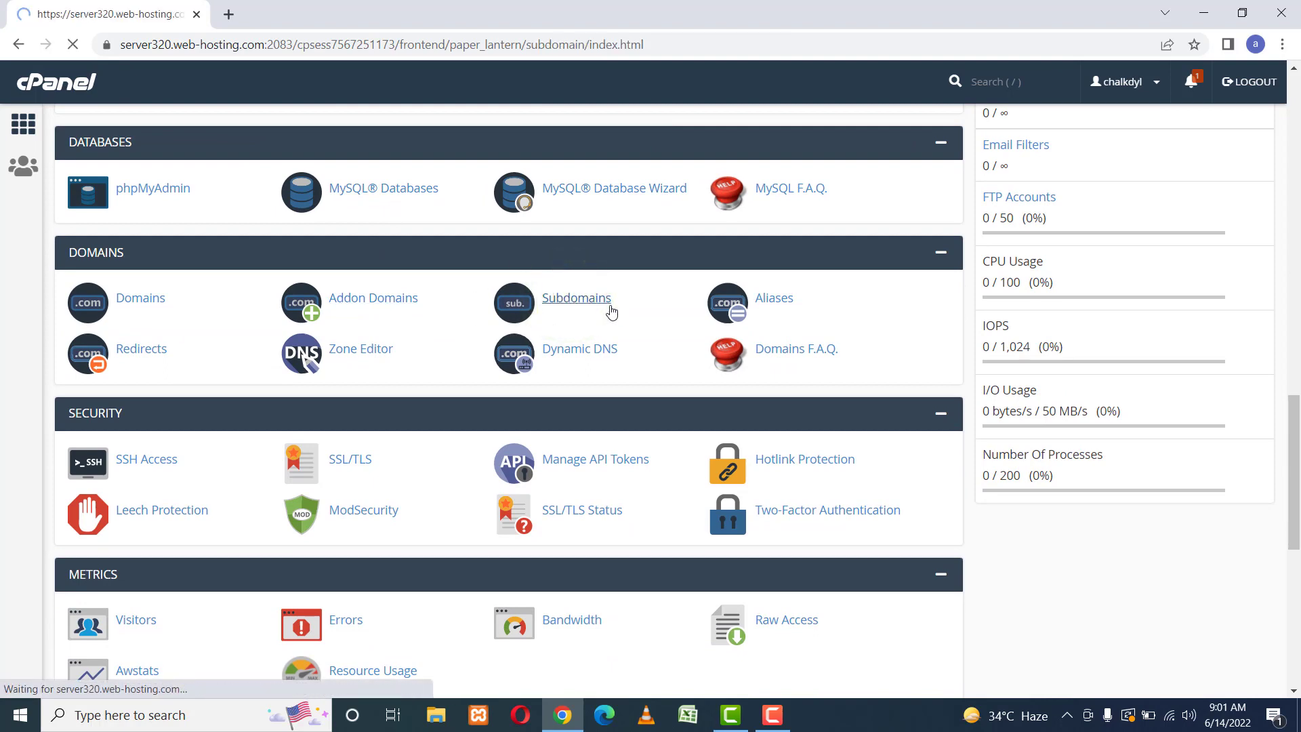
pyautogui.click(287, 320)
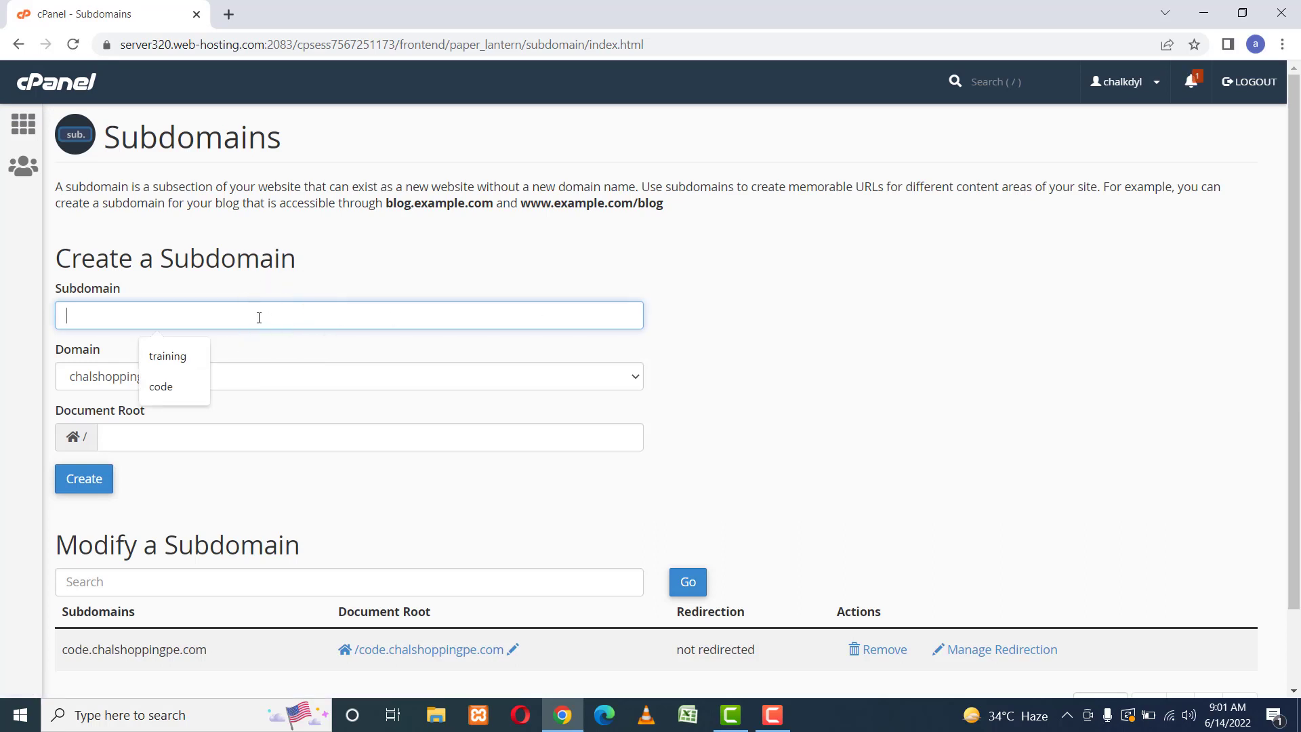
# Create subdomain quick.chalshoppingpe.com with document root quick.chalshoppingpe.com.
pyautogui.click(259, 318)
pyautogui.write('quick')
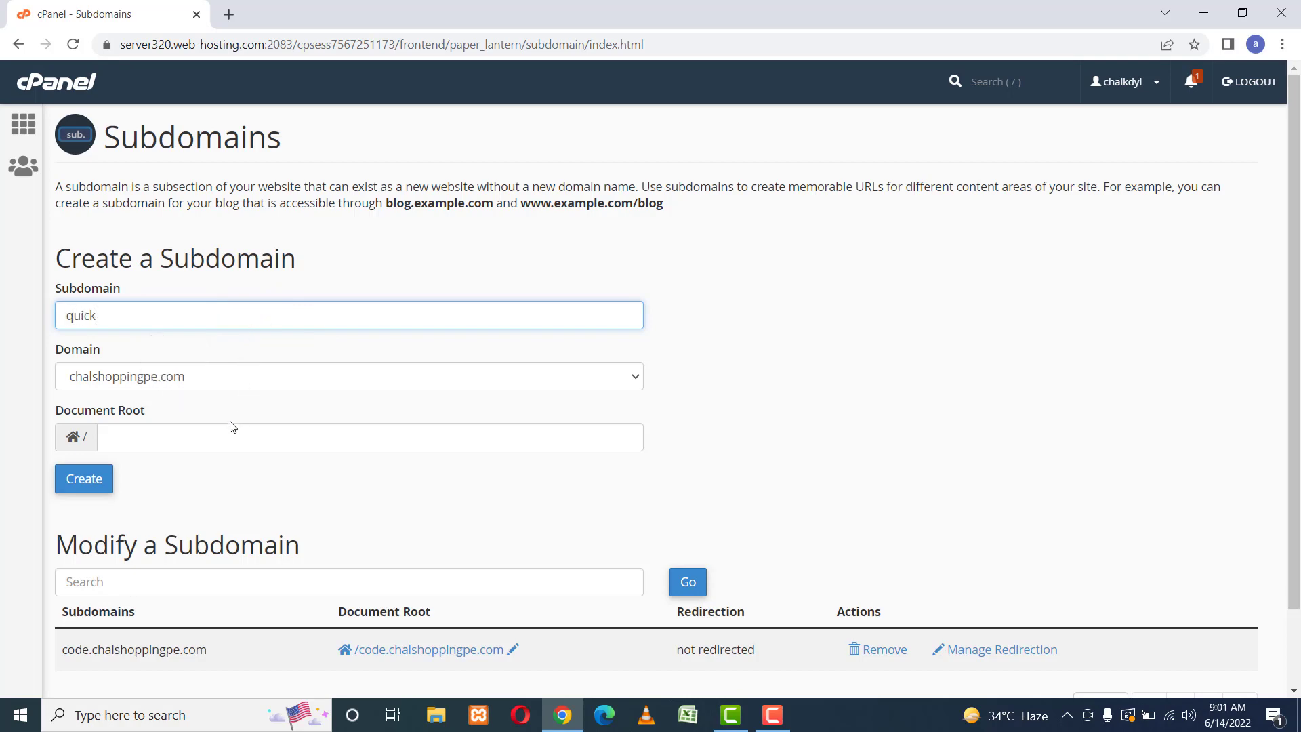
pyautogui.click(209, 435)
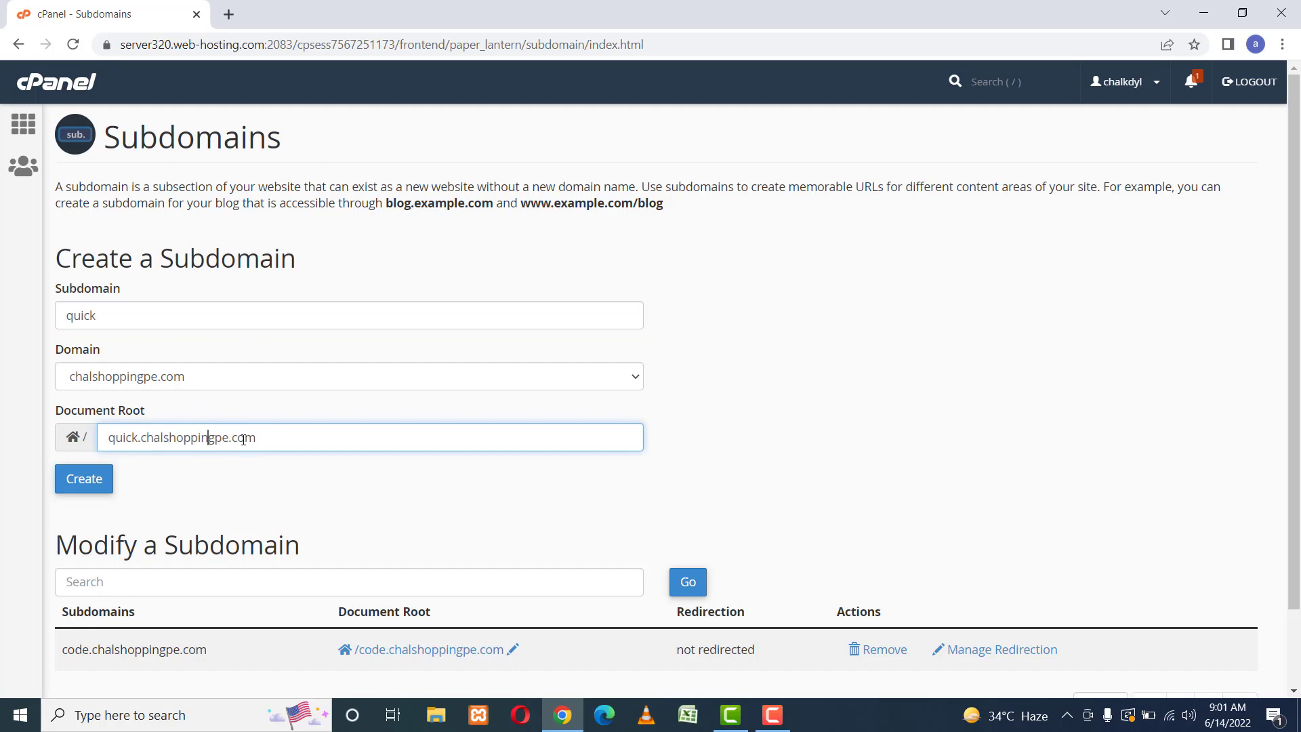
pyautogui.click(319, 478)
pyautogui.scroll(-2, 319, 479)
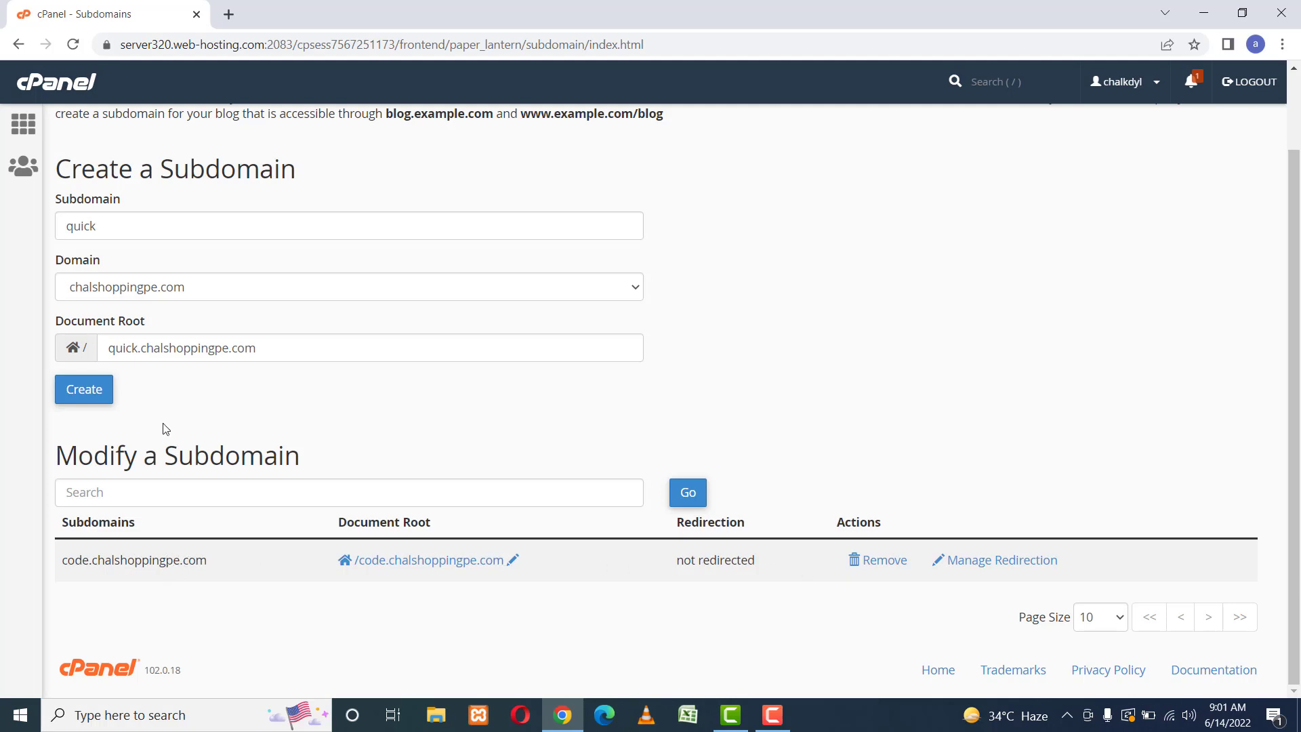
pyautogui.click(88, 389)
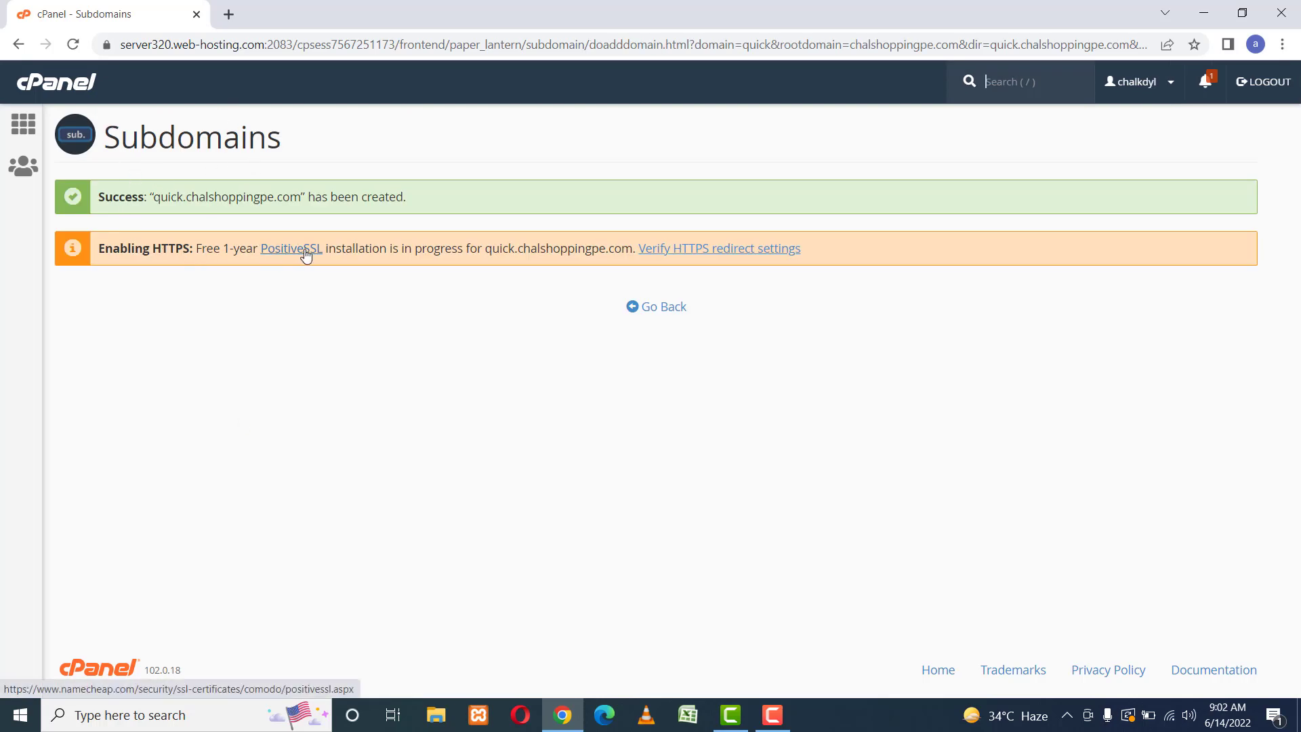
pyautogui.click(672, 312)
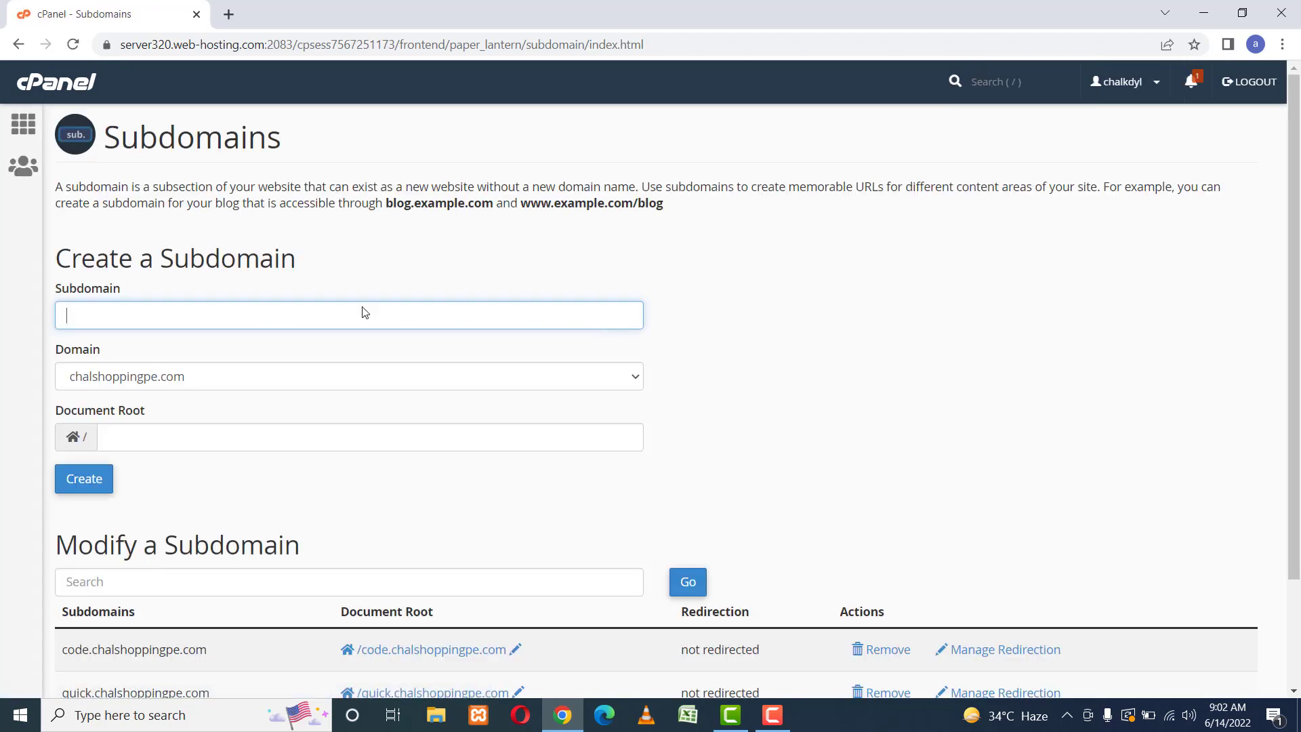
# Return to the cPanel home and reopen WordPress Manager by Softaculous.
pyautogui.click(49, 82)
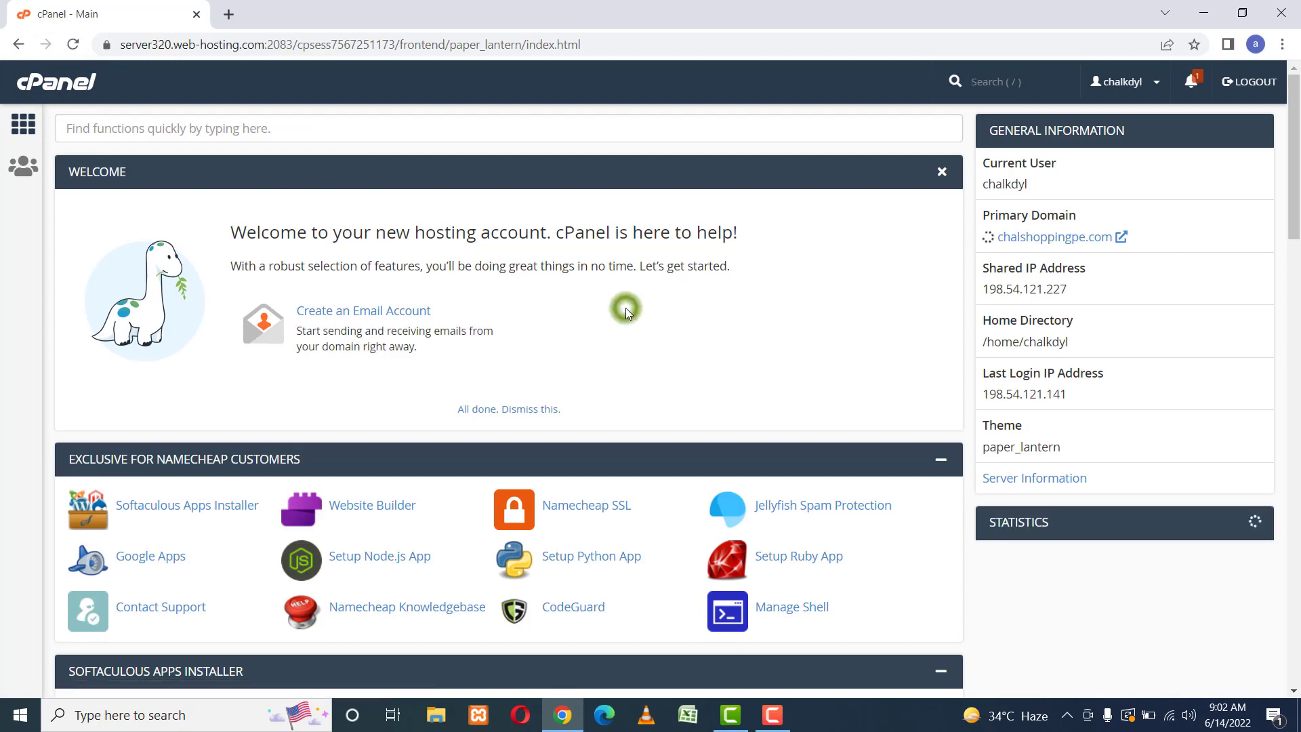
pyautogui.scroll(-15, 628, 313)
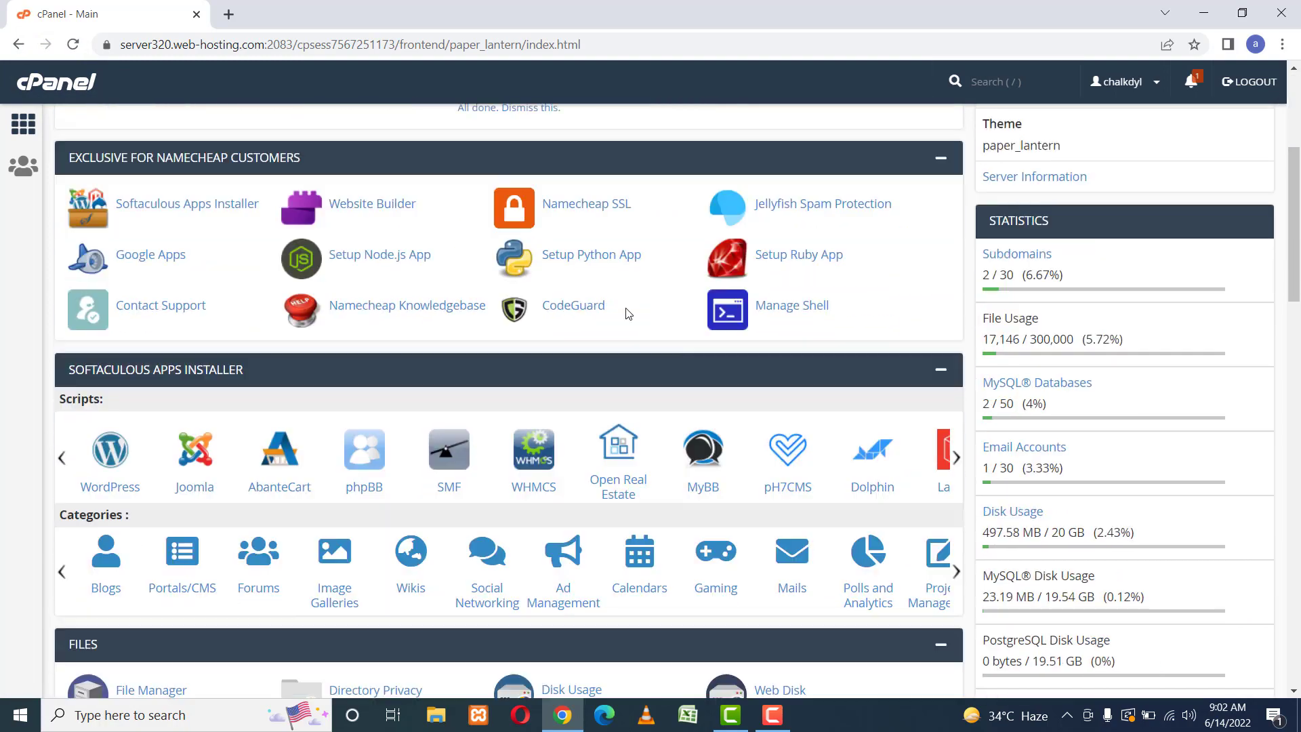
pyautogui.scroll(-3, 628, 313)
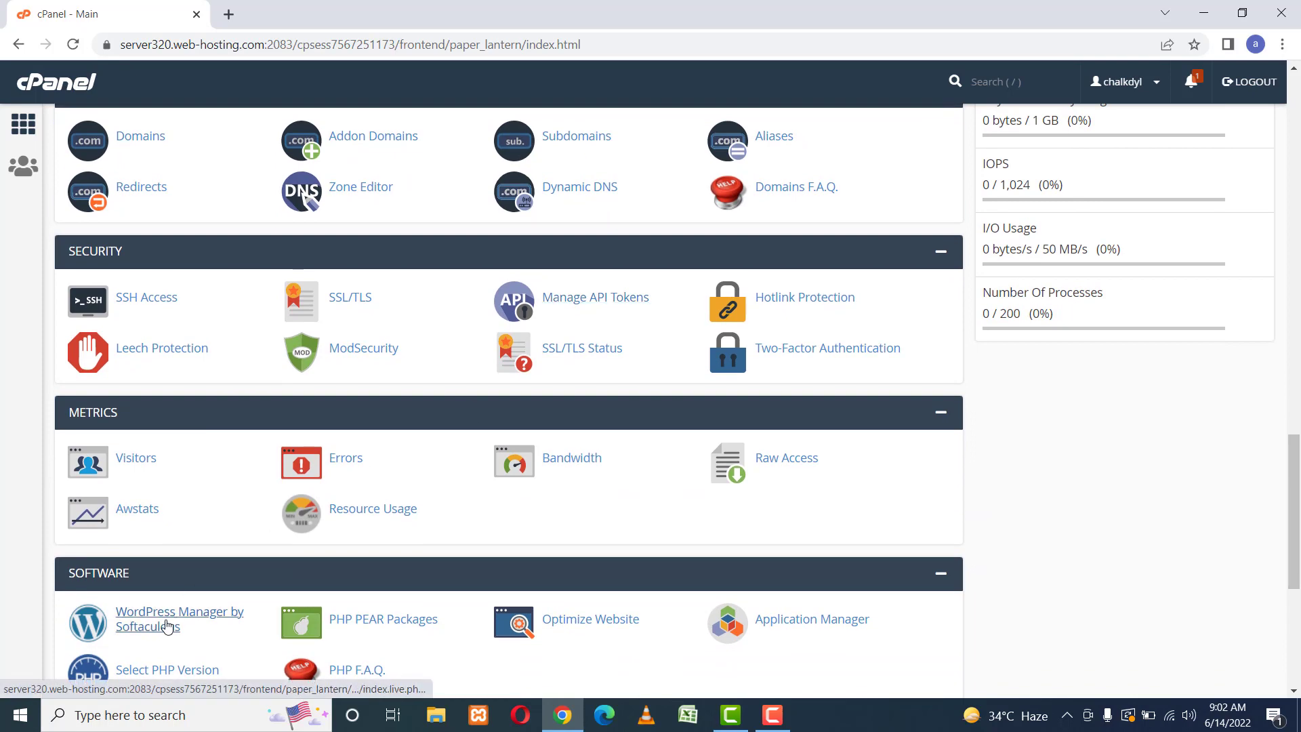
pyautogui.click(163, 622)
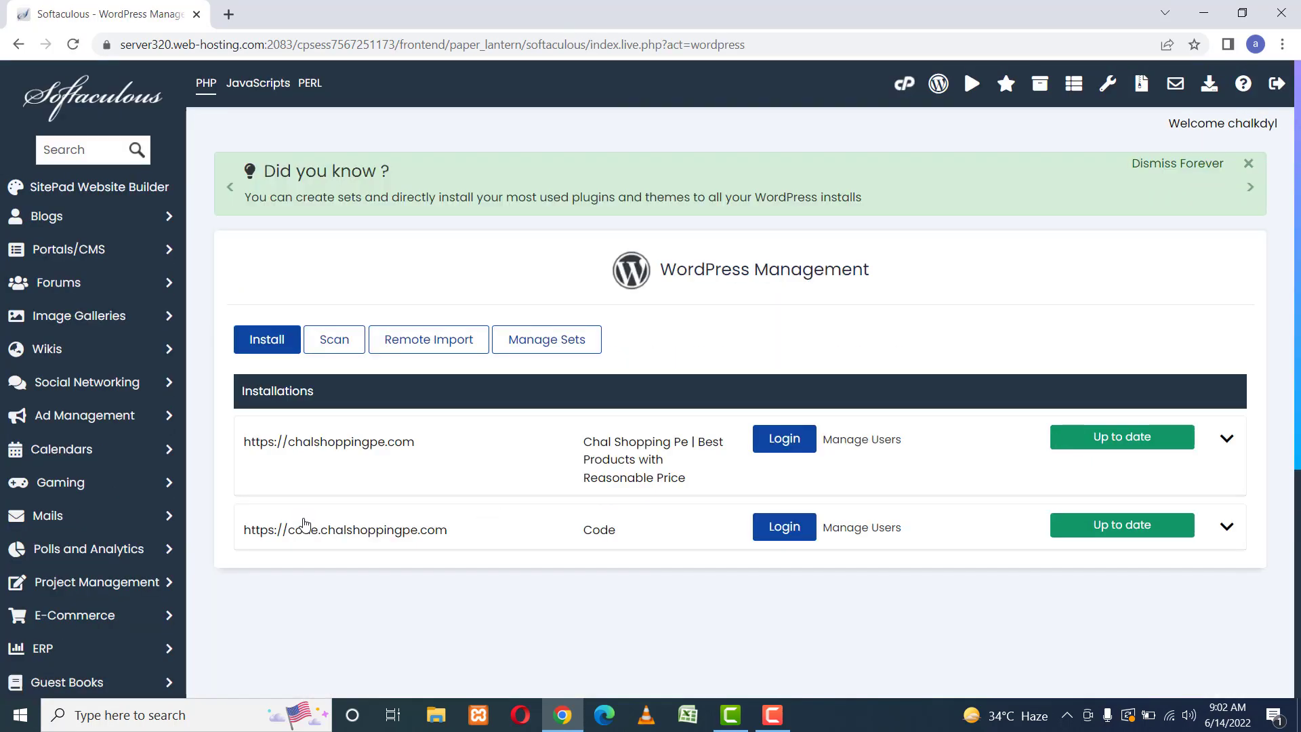
# Start a new WordPress install form targeting the quick.chalshoppingpe.com domain.
pyautogui.click(271, 340)
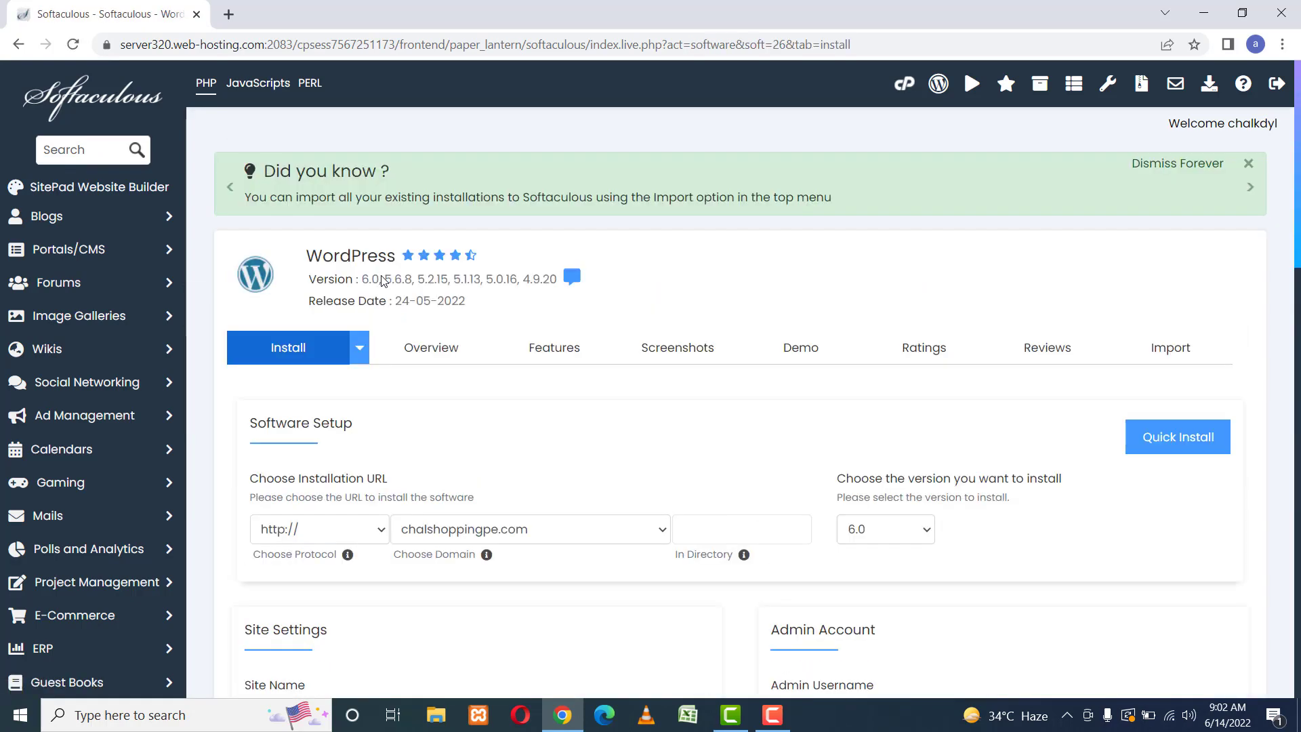
pyautogui.scroll(-3, 494, 406)
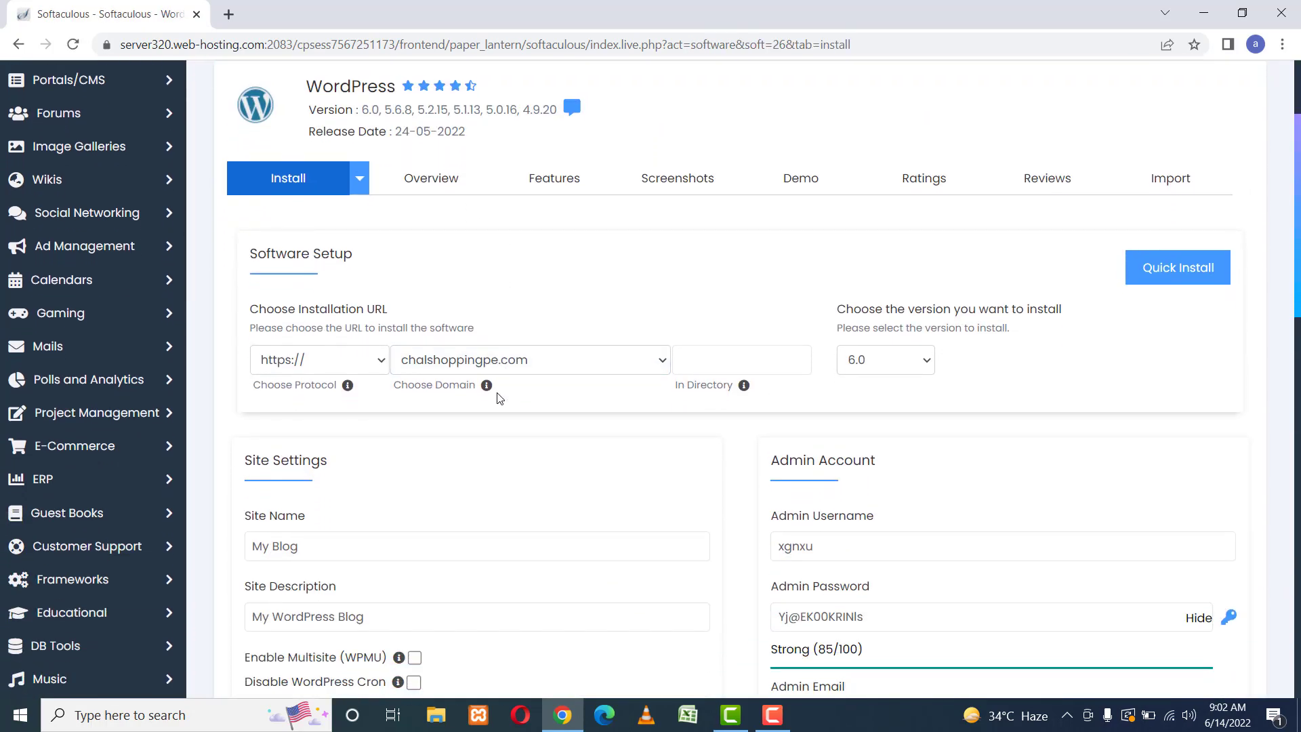
pyautogui.click(512, 366)
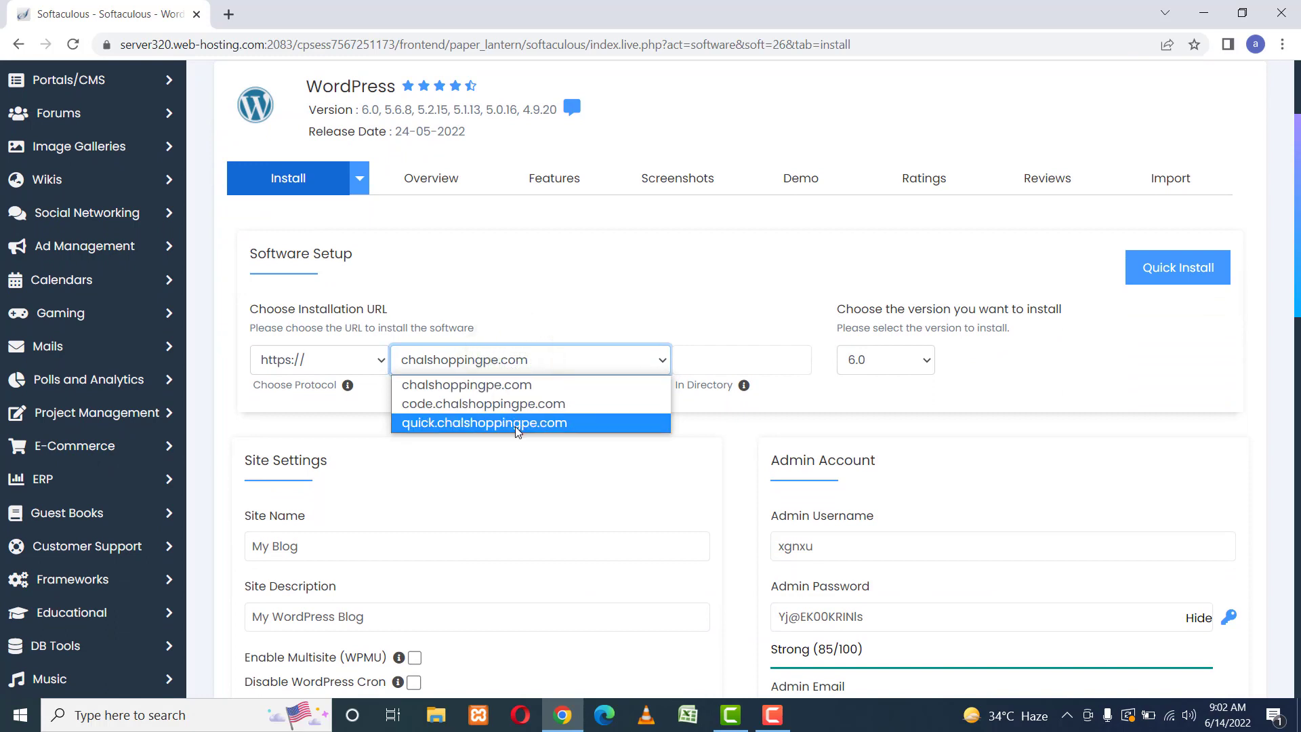
pyautogui.click(468, 424)
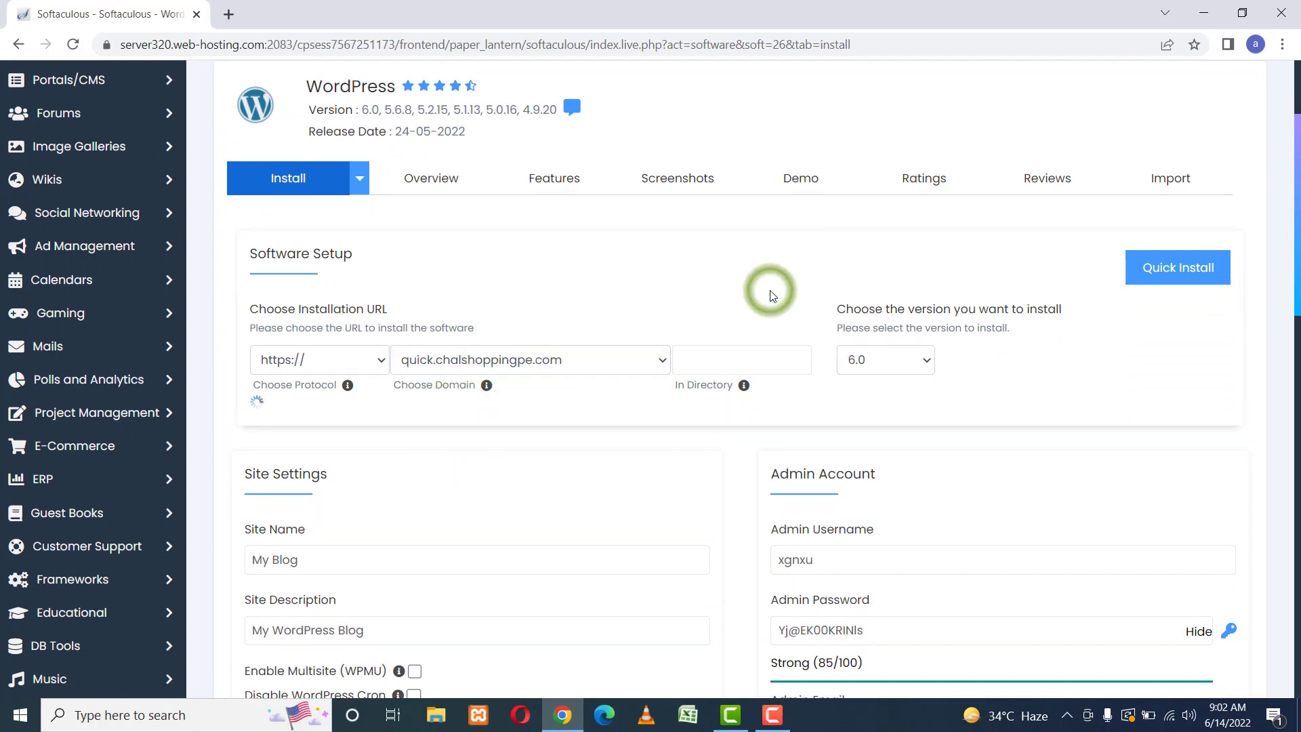
# Submit the form to launch the WordPress 6.0 install on quick.chalshoppingpe.com.
pyautogui.scroll(-6, 772, 296)
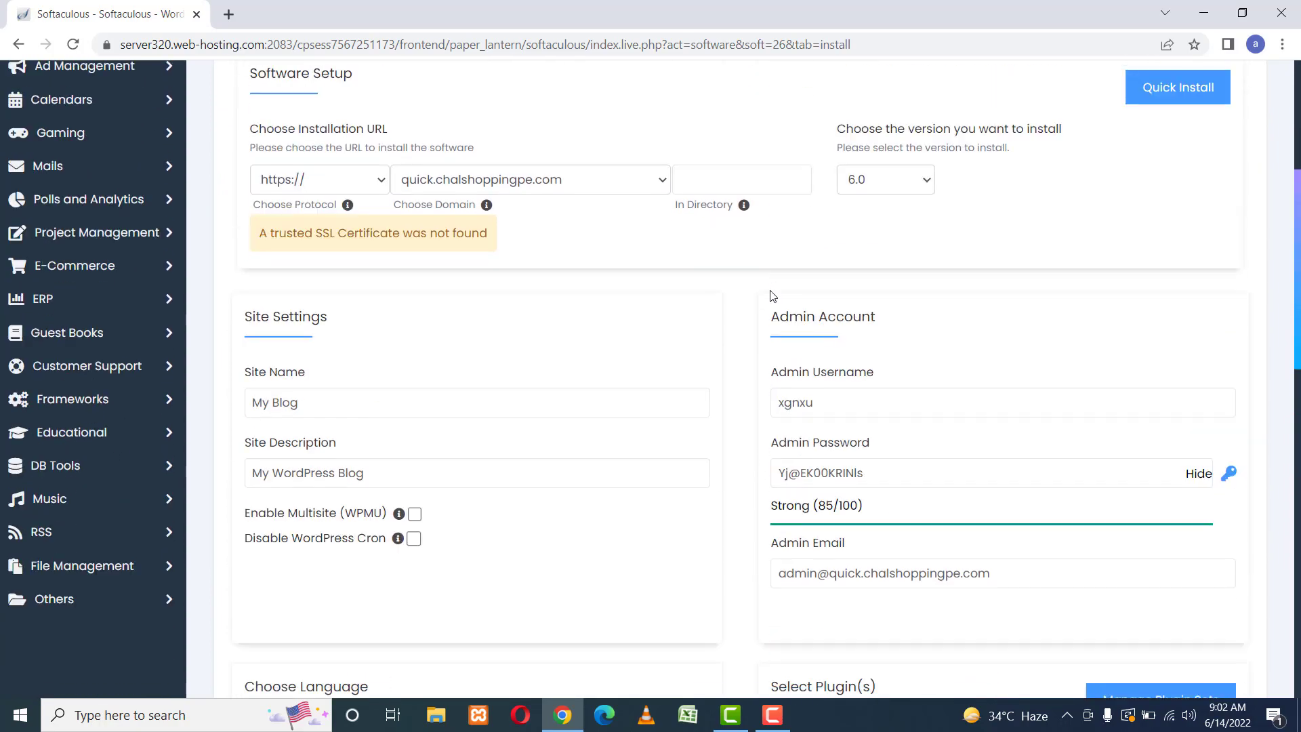
pyautogui.scroll(-3, 773, 296)
pyautogui.scroll(-9, 771, 294)
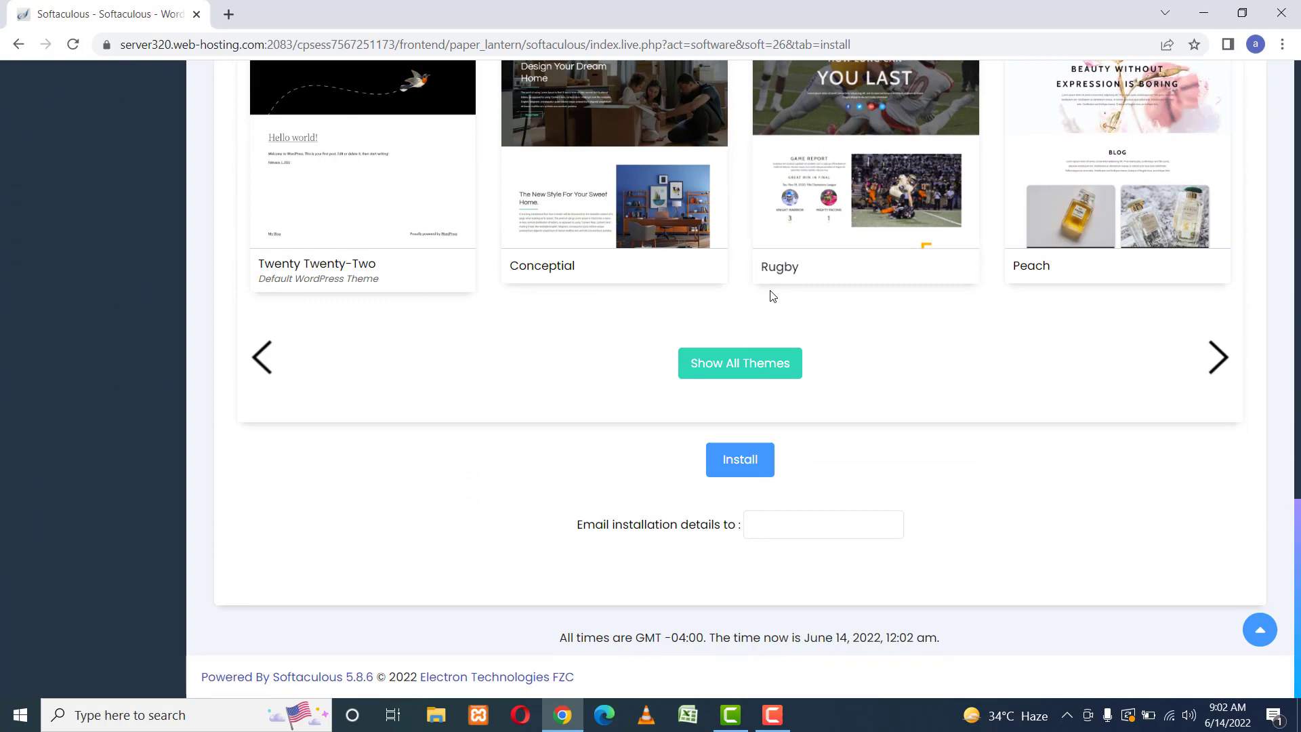
pyautogui.click(738, 464)
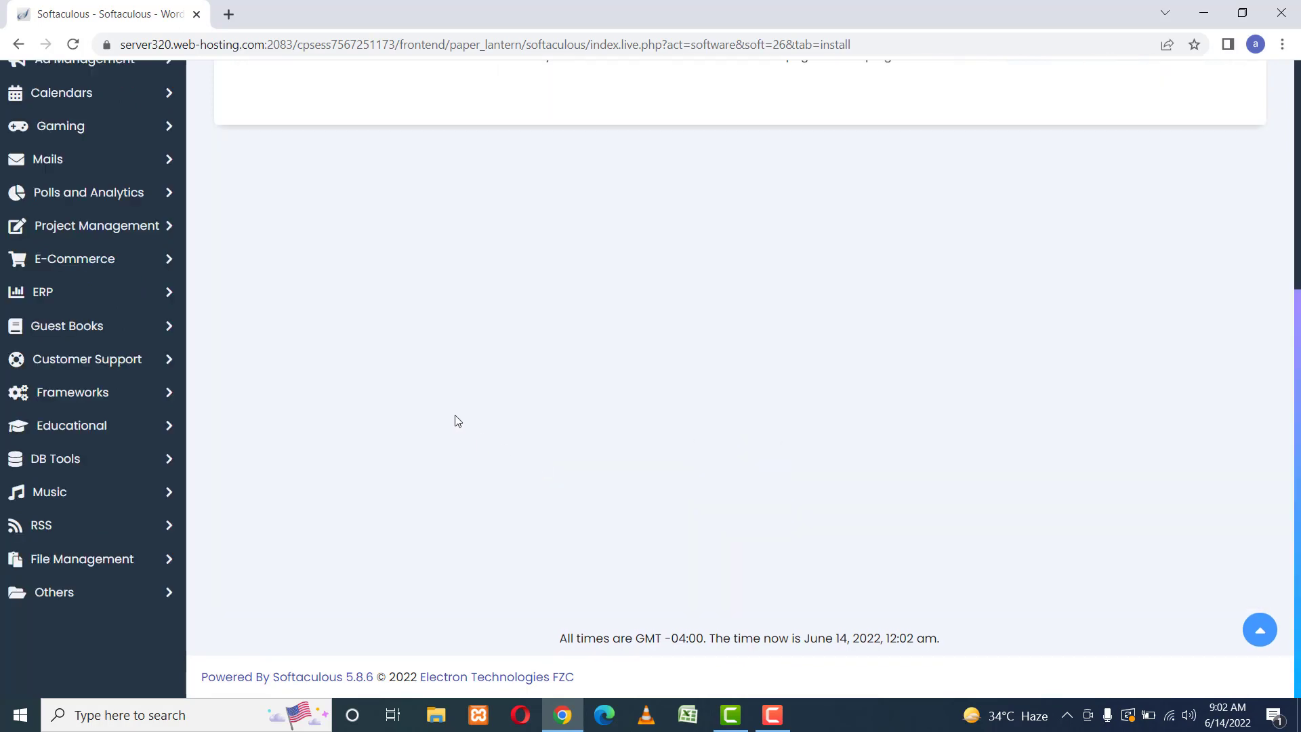